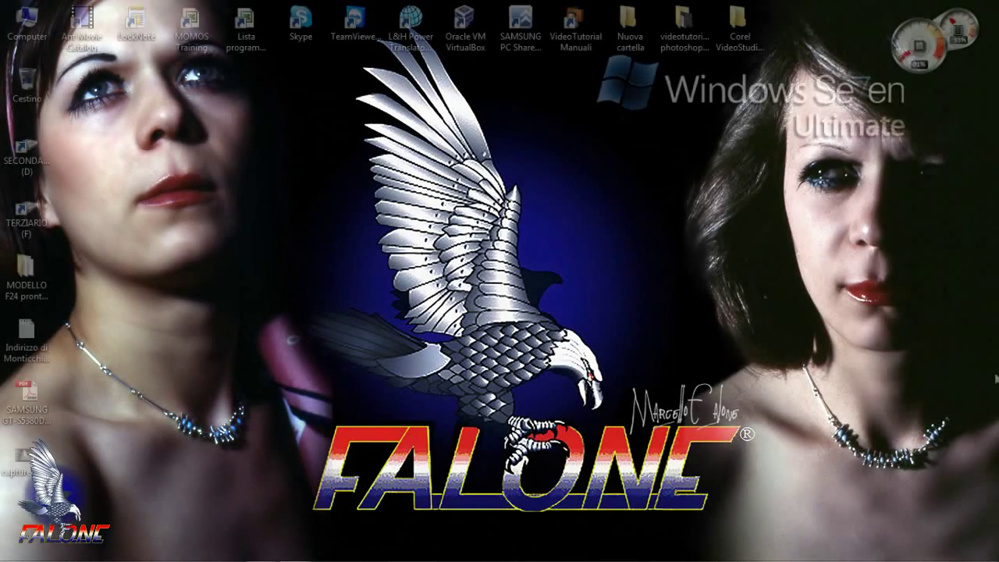
Step: Open the Nuova cartella folder and view palazzocomunale.jpg in the photo viewer
double_click(629, 22)
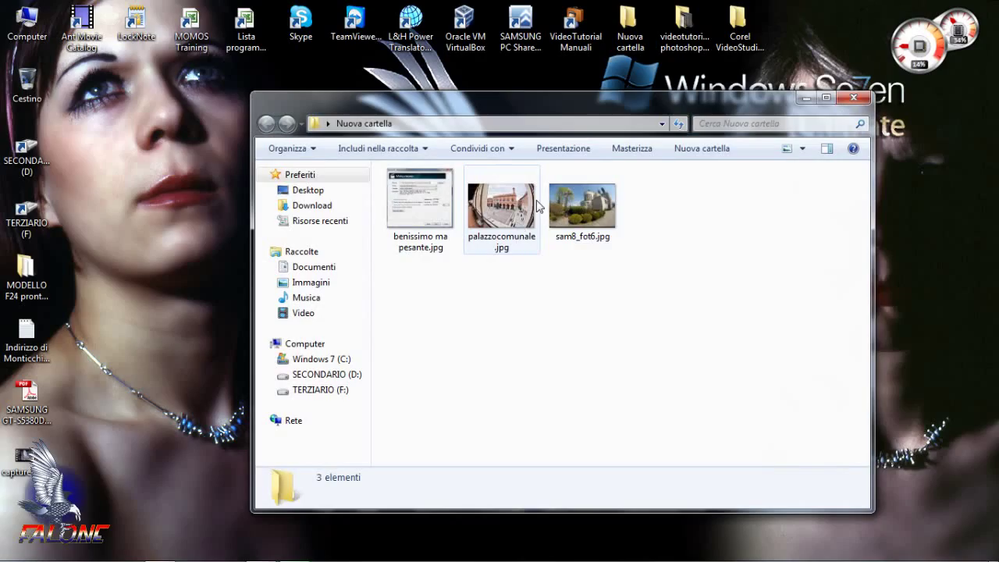
click(504, 208)
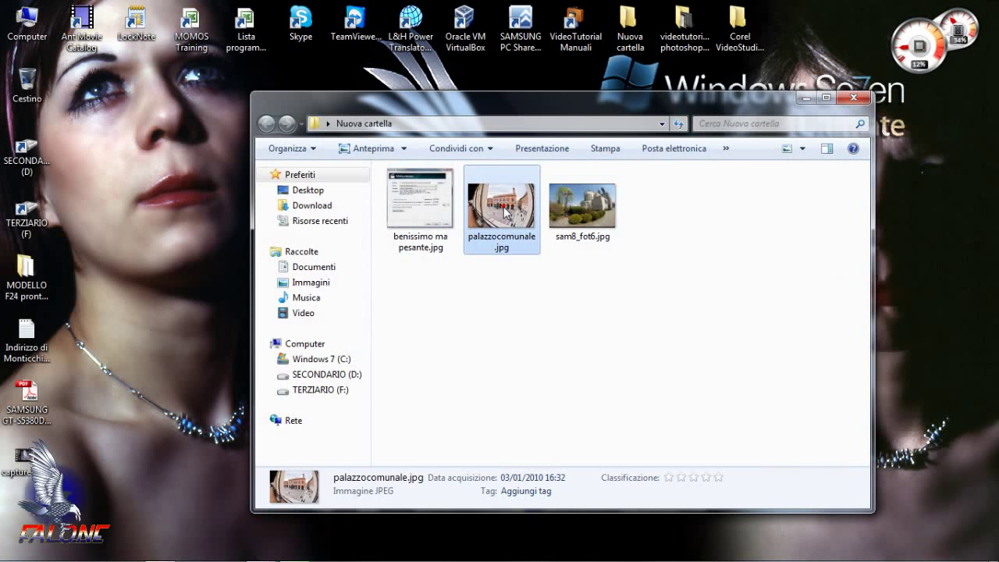
double_click(503, 207)
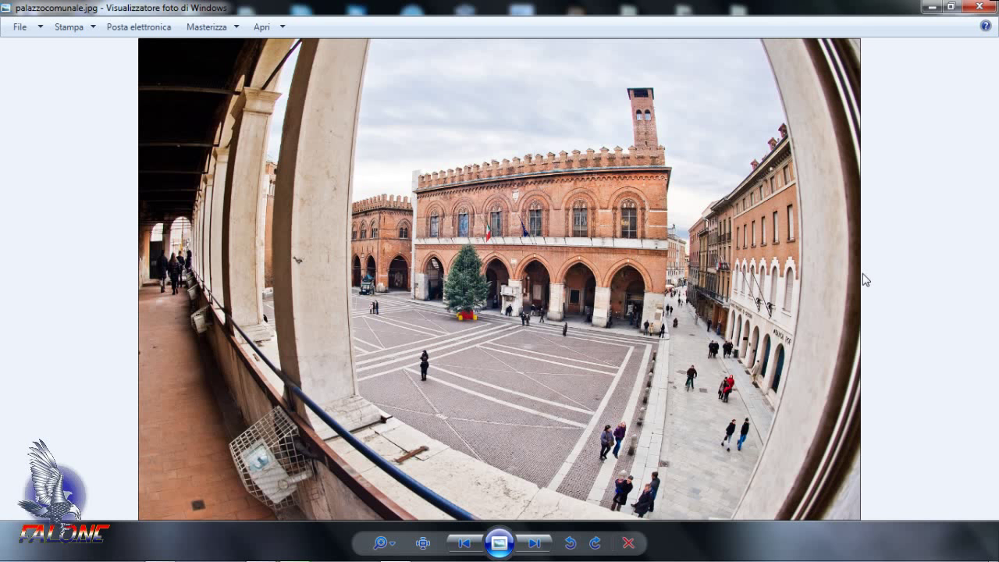
Step: Close the photo viewer and open palazzocomunale.jpg in Adobe Photoshop CS6 via Apri con
click(987, 11)
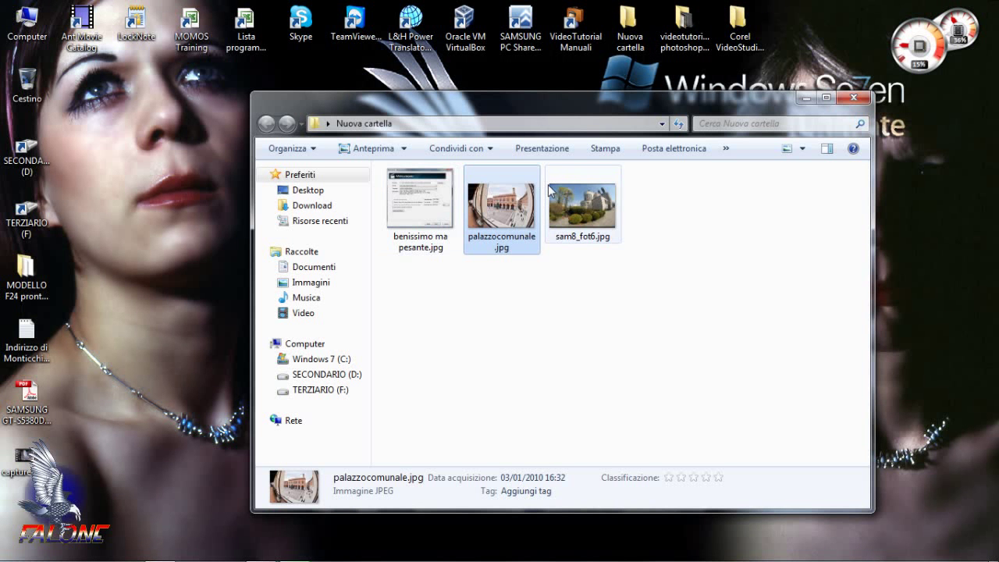
right_click(508, 208)
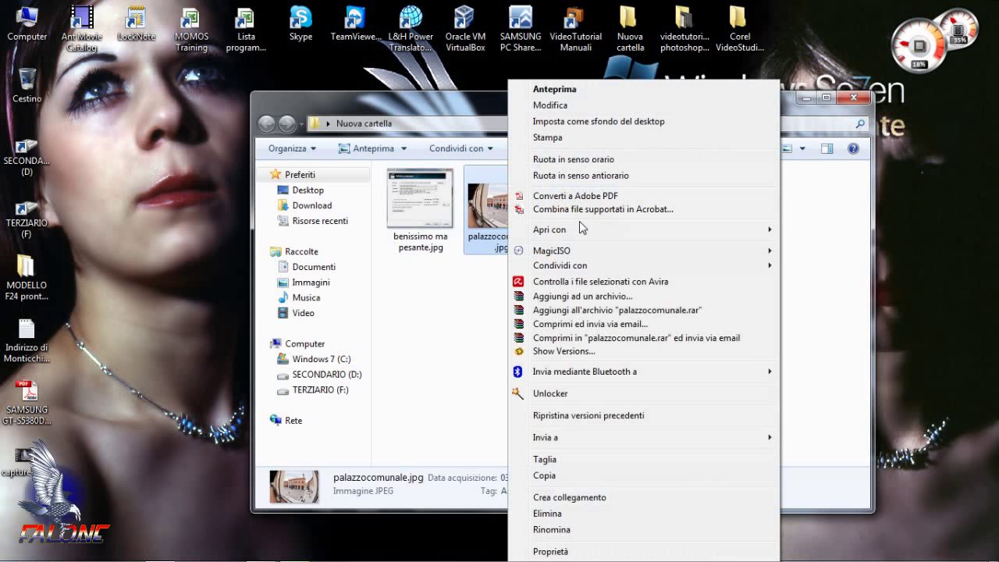
mouse_move(580, 232)
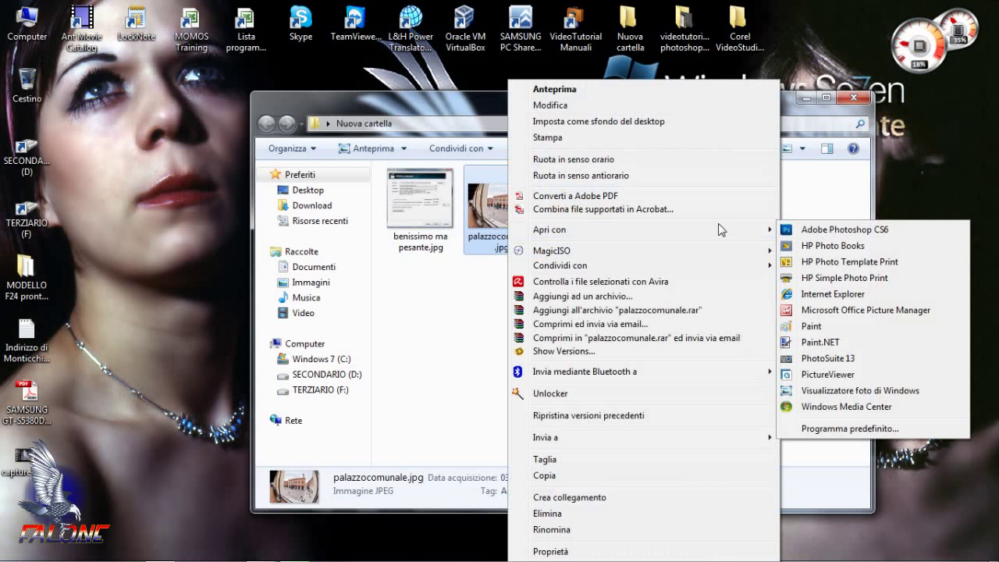
click(880, 231)
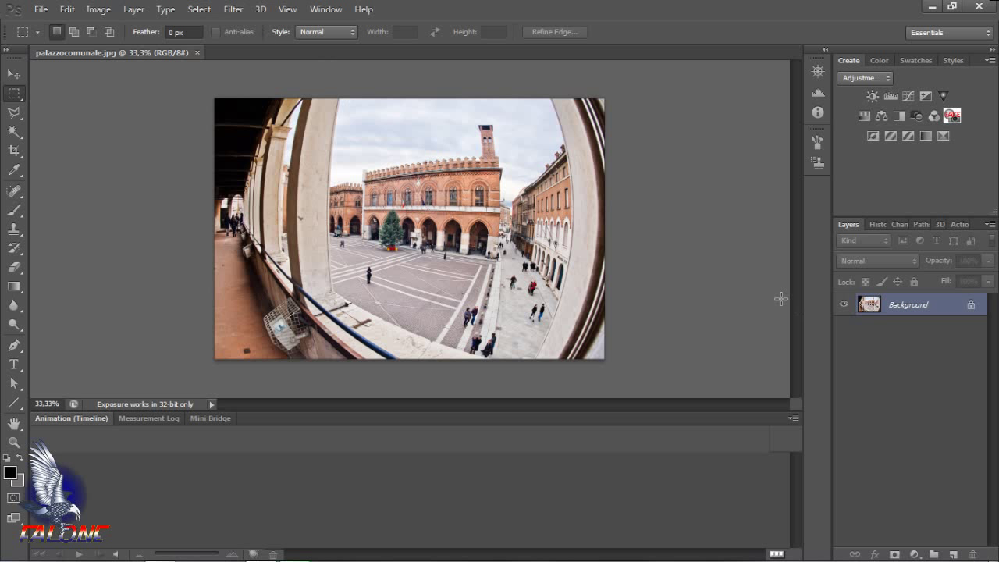
Step: Duplicate the Background layer into a Background copy layer
drag(932, 310, 954, 552)
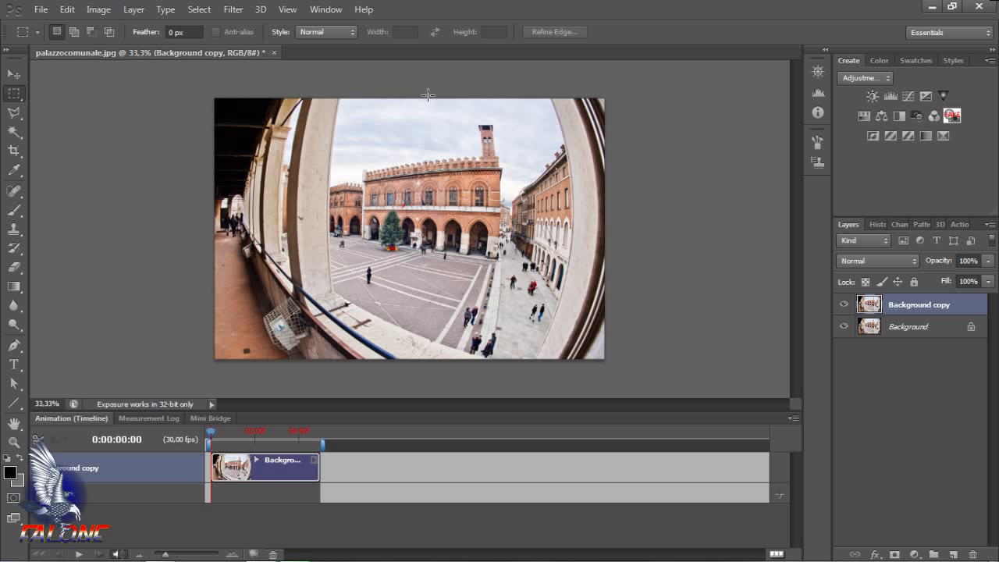
click(236, 8)
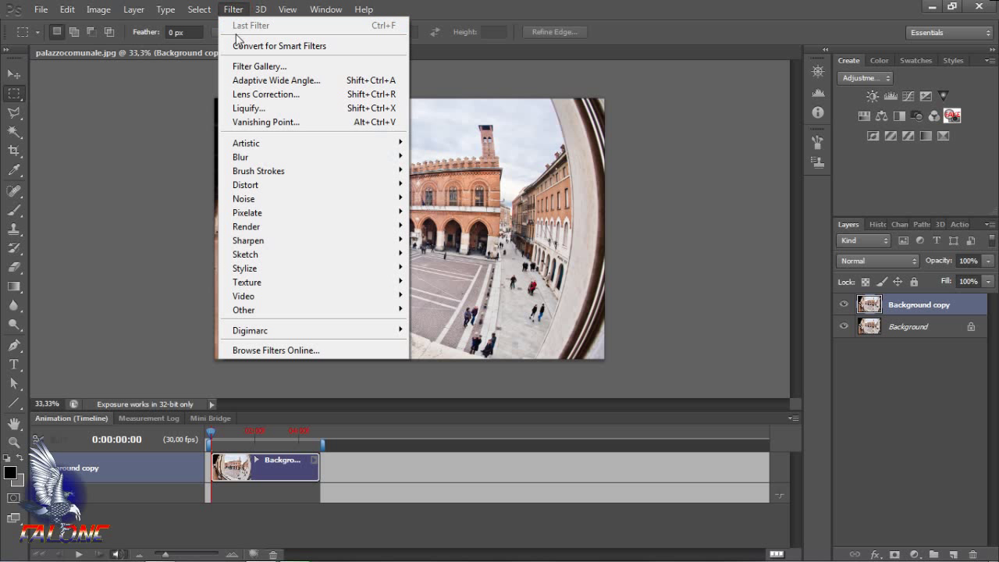
Step: Launch the Adaptive Wide Angle filter, set to Fisheye correction at 16,00 mm focal length
click(318, 81)
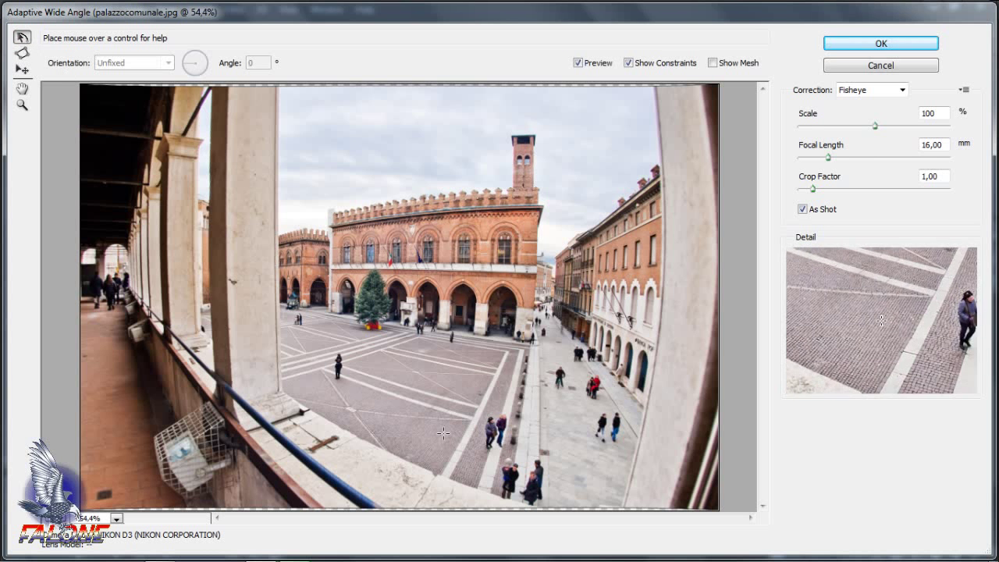
Step: Draw constraint lines along the square's near edge and right edge
click(471, 419)
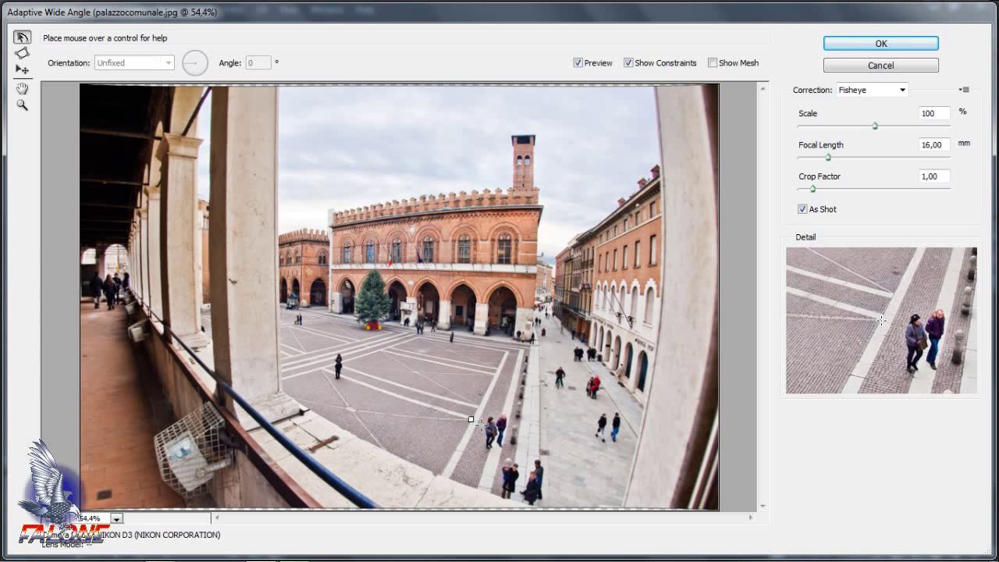
click(292, 398)
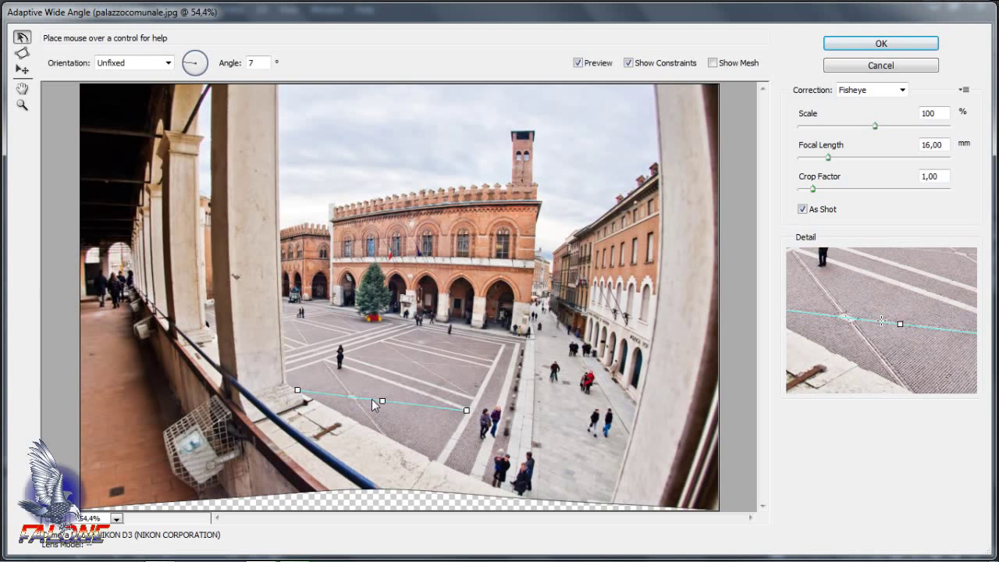
click(505, 344)
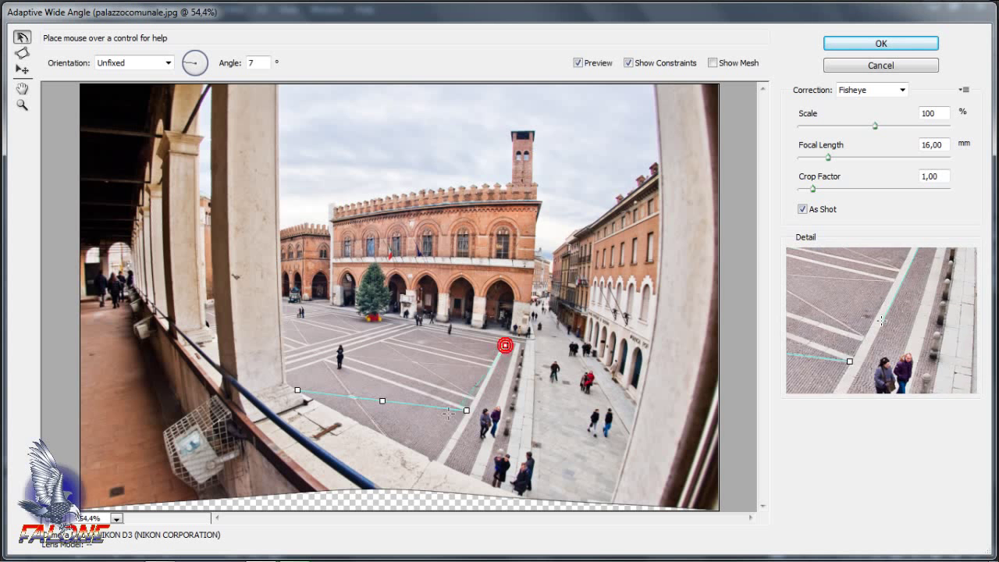
click(443, 462)
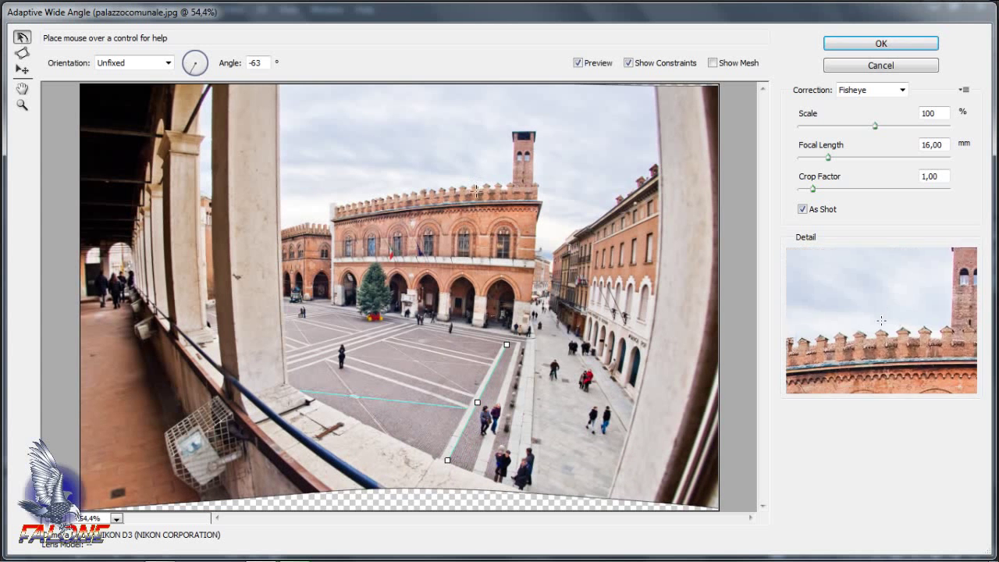
Step: Add vertical constraints on the palazzo's corner up to the tower top and the right-hand building's wall
click(536, 205)
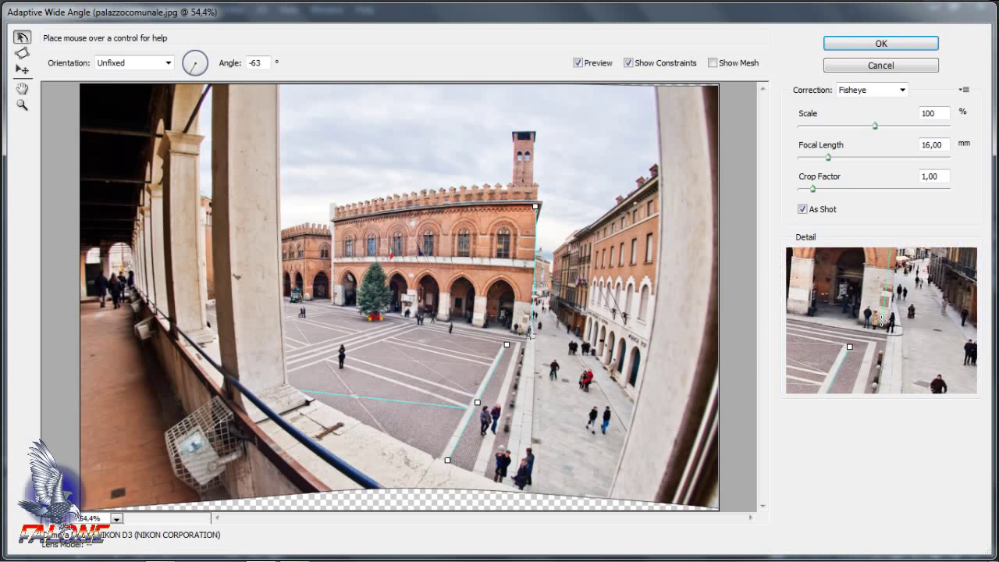
click(530, 331)
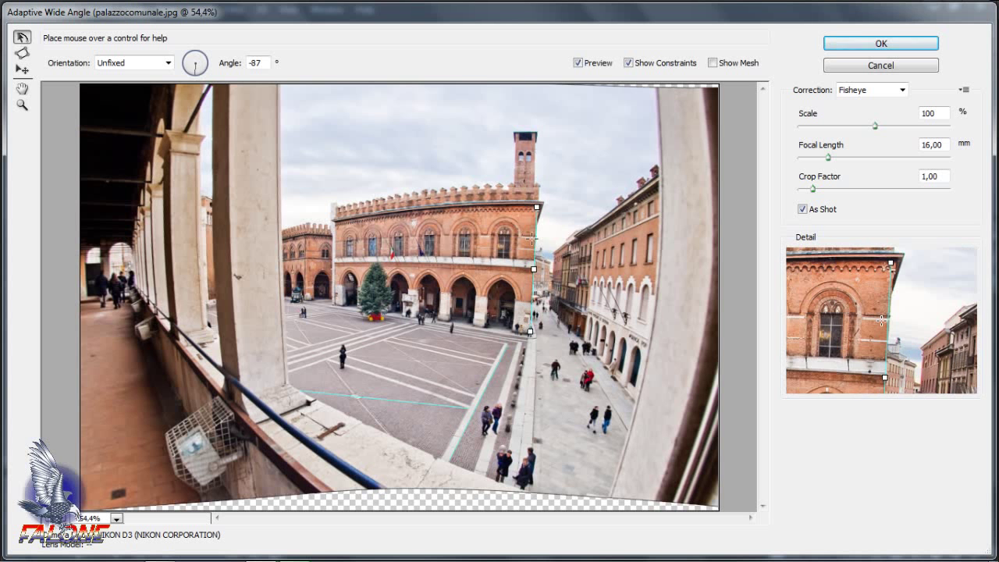
click(536, 134)
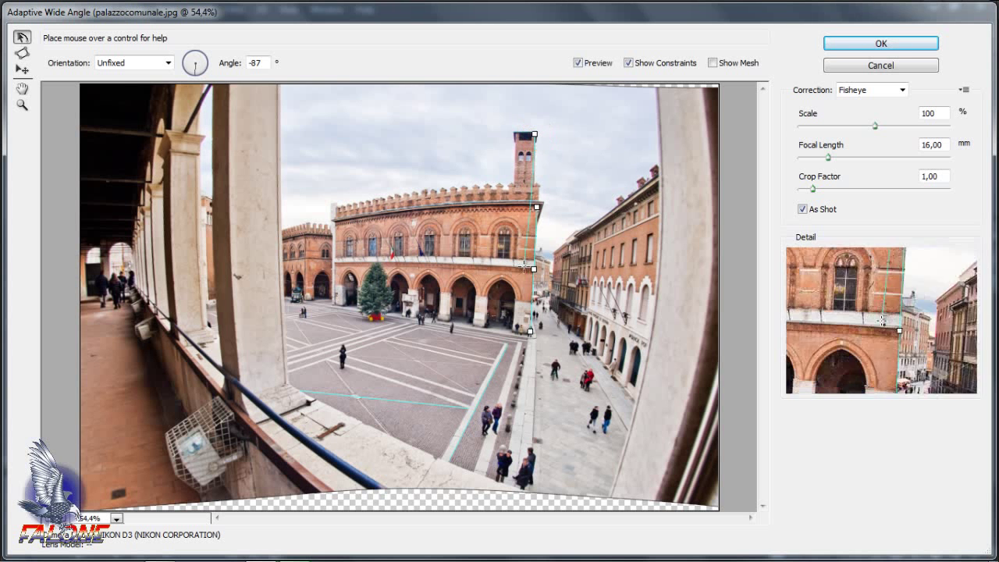
click(531, 332)
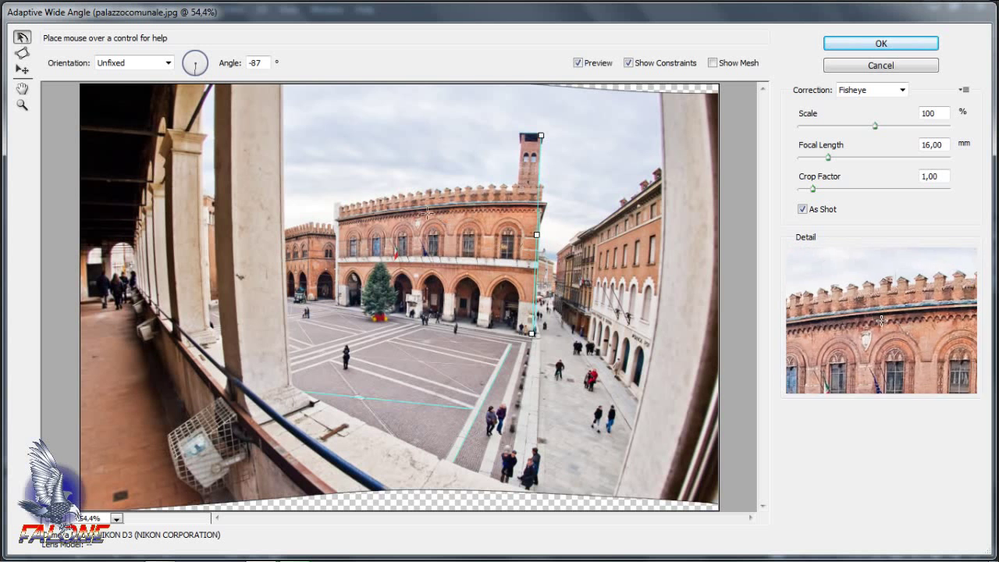
click(596, 234)
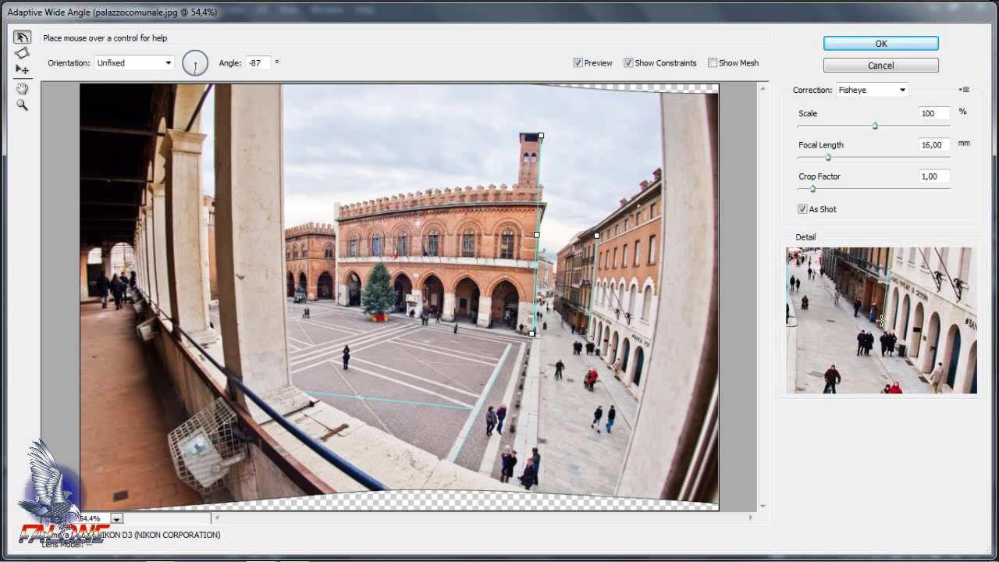
click(586, 337)
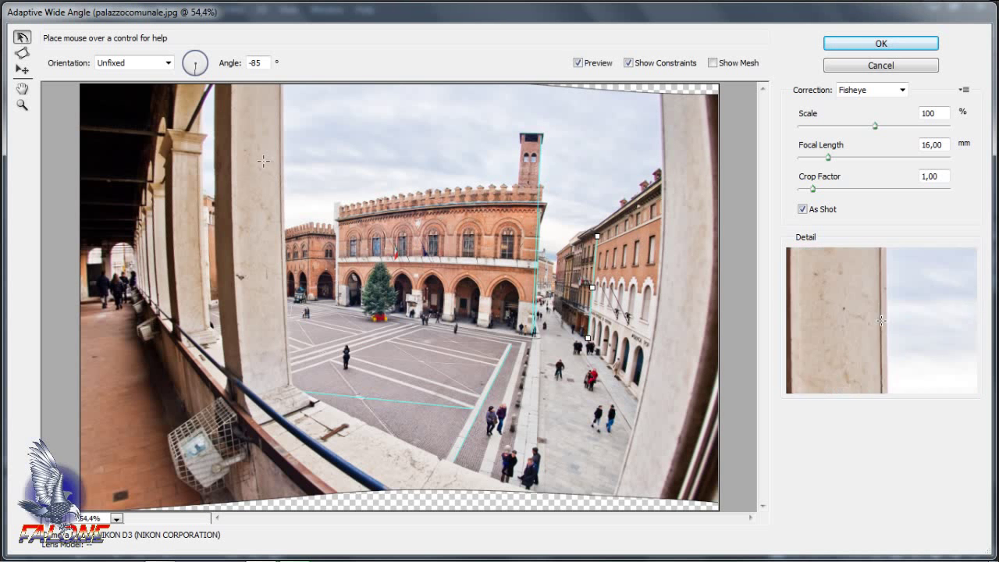
Step: Constrain the central portico pillar vertically and drag its line straighter
click(283, 86)
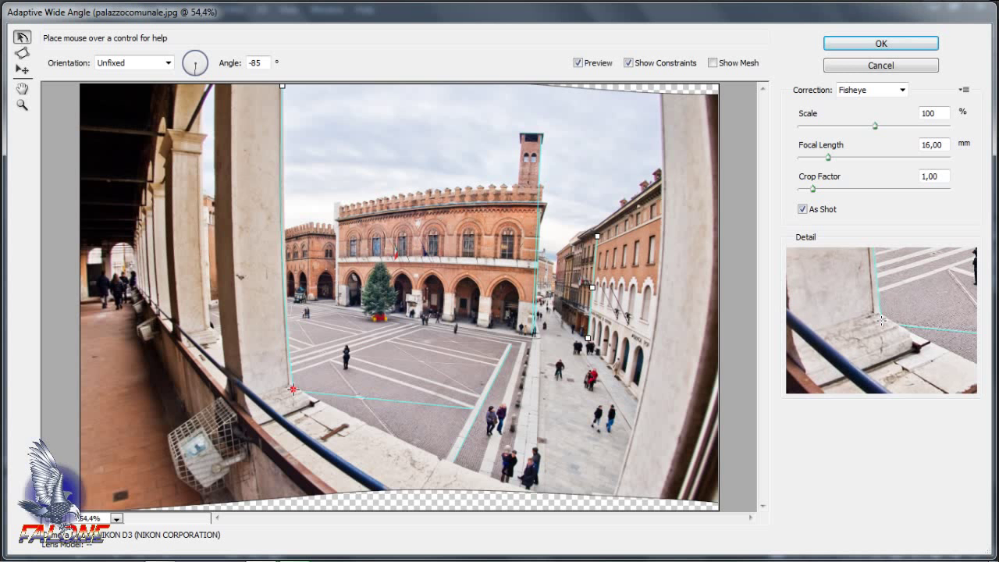
click(293, 388)
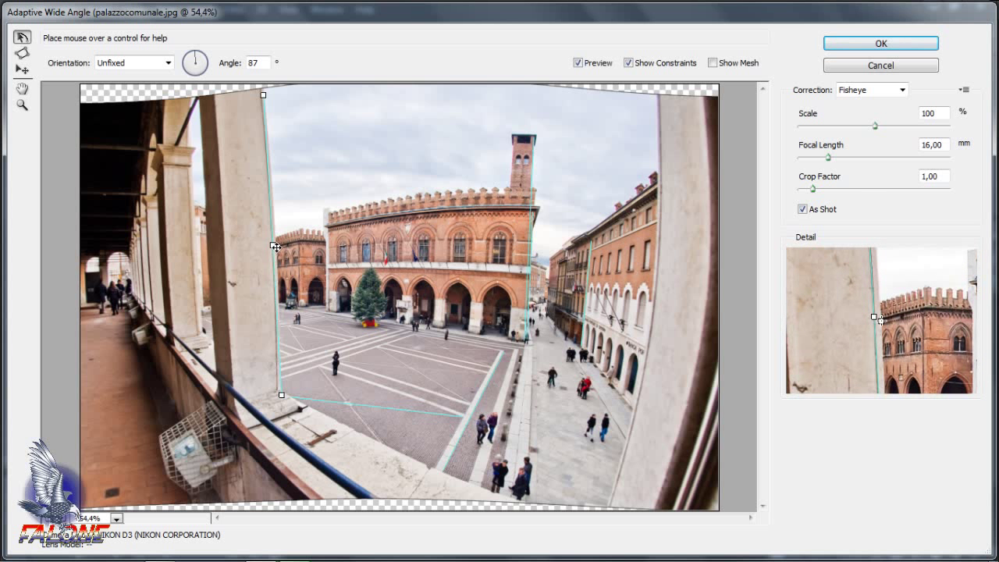
drag(274, 270, 266, 275)
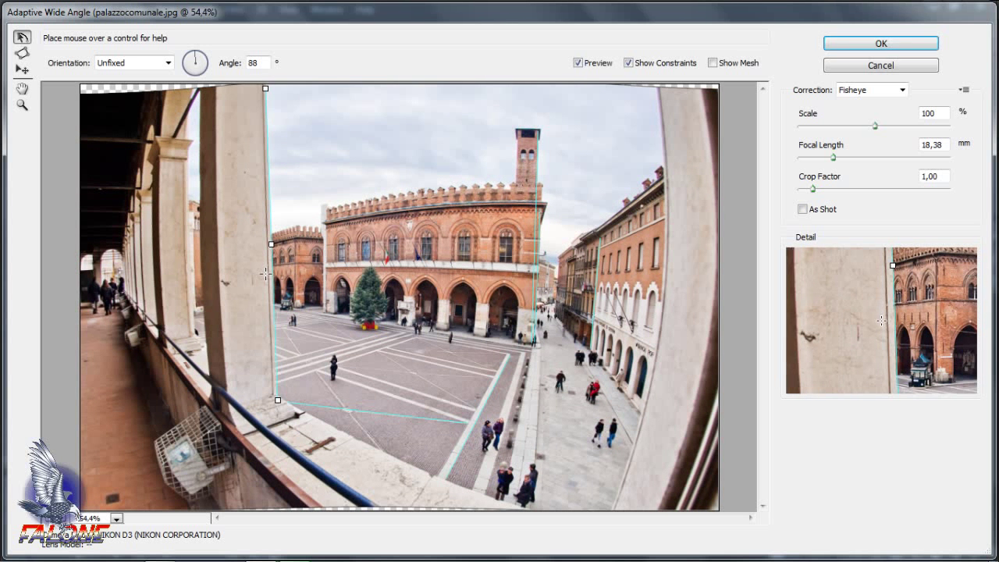
click(651, 103)
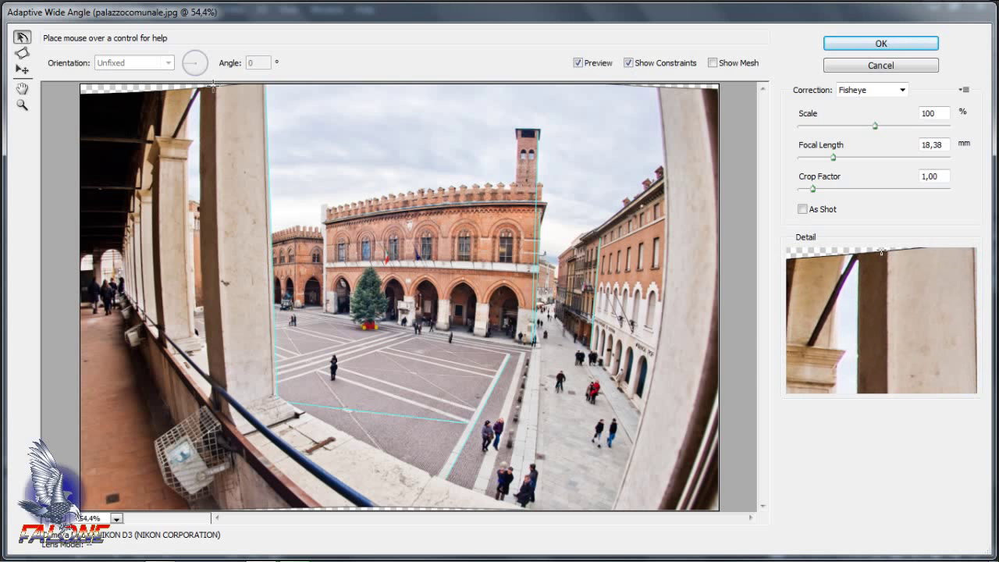
Step: Add vertical constraints on the top-left and far-left pillars, then begin a roofline constraint
click(215, 85)
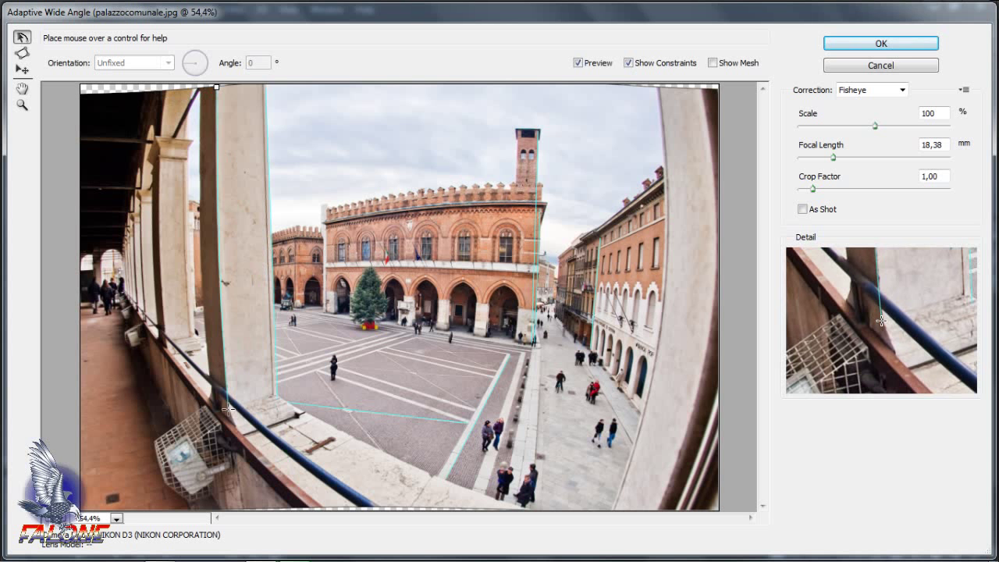
click(227, 408)
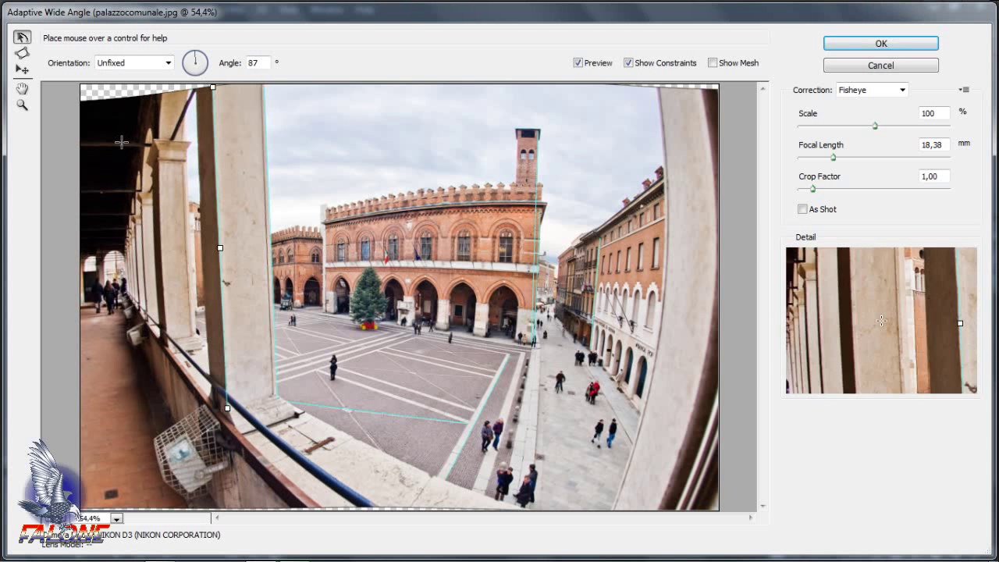
click(158, 162)
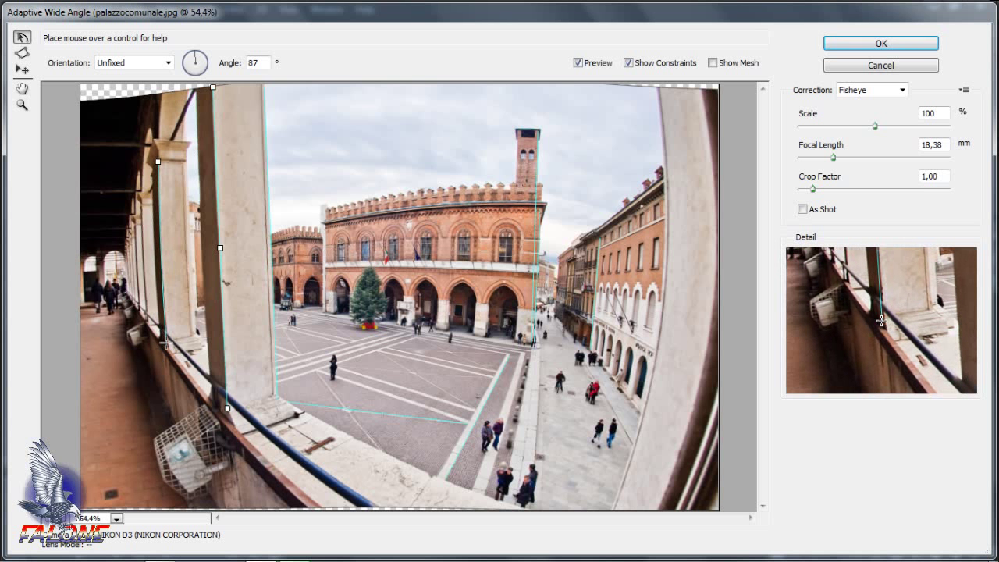
click(166, 343)
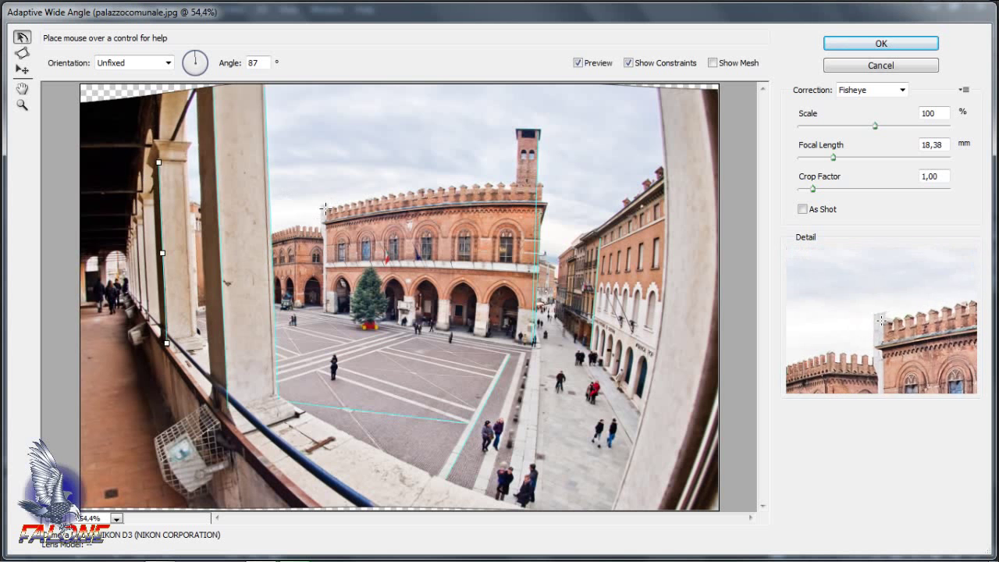
click(326, 209)
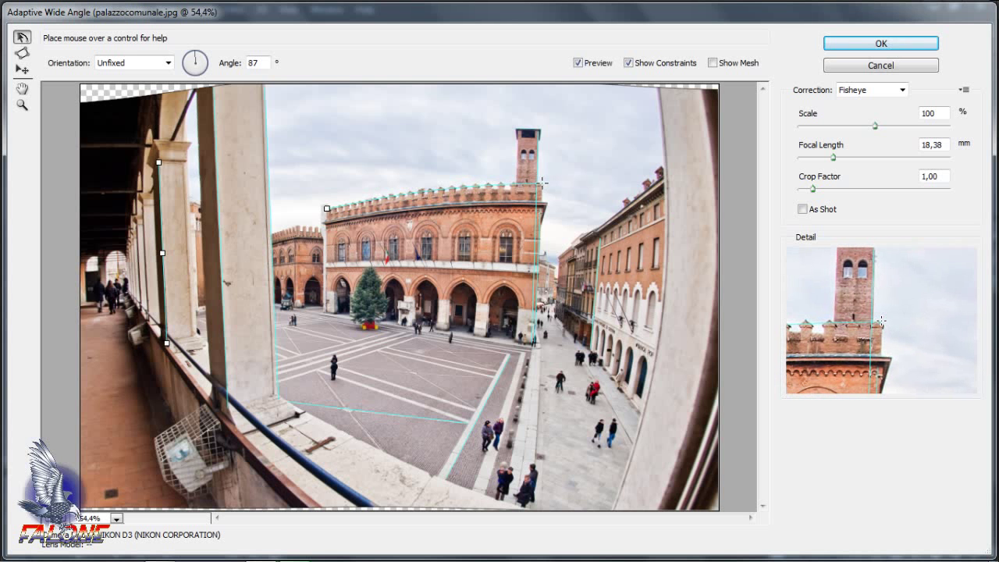
Step: Constrain the roofline and right column, set focal length to 16,67 mm, and apply the correction
click(541, 182)
click(326, 221)
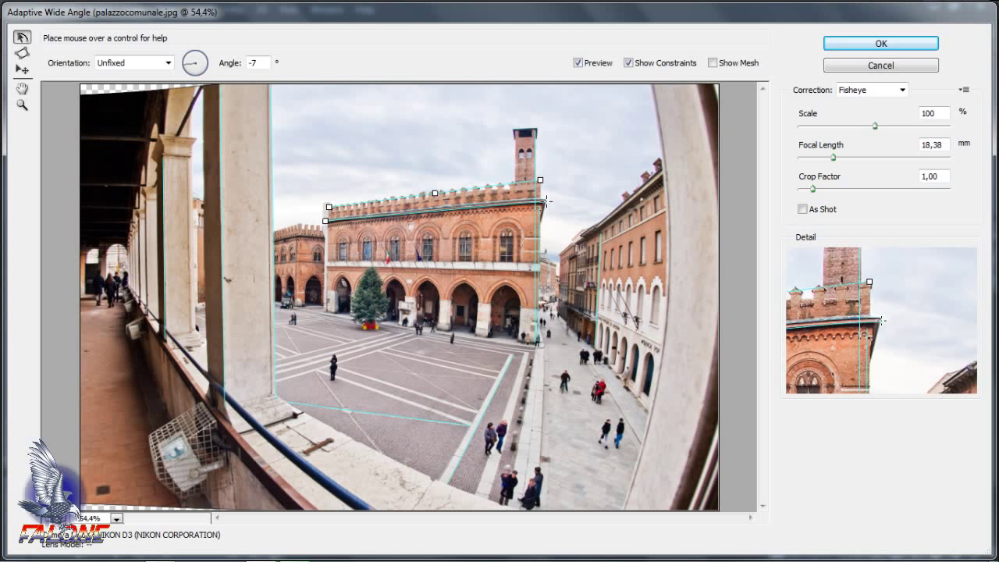
click(545, 200)
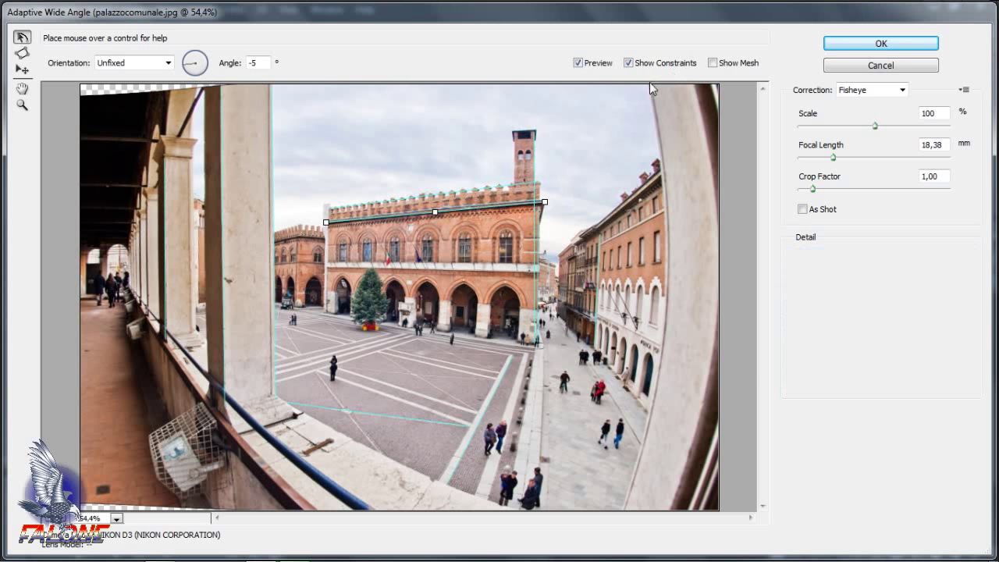
click(648, 84)
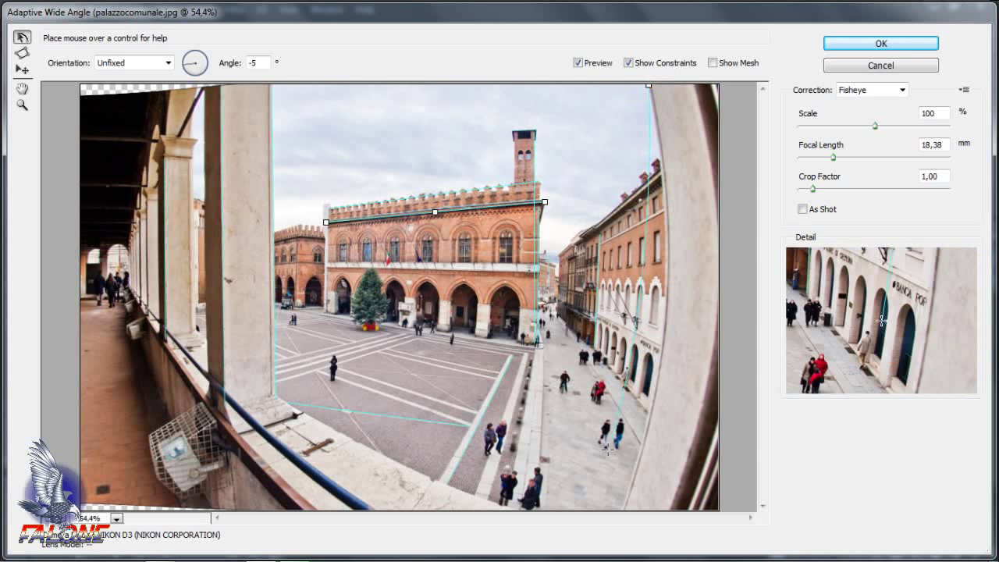
click(622, 508)
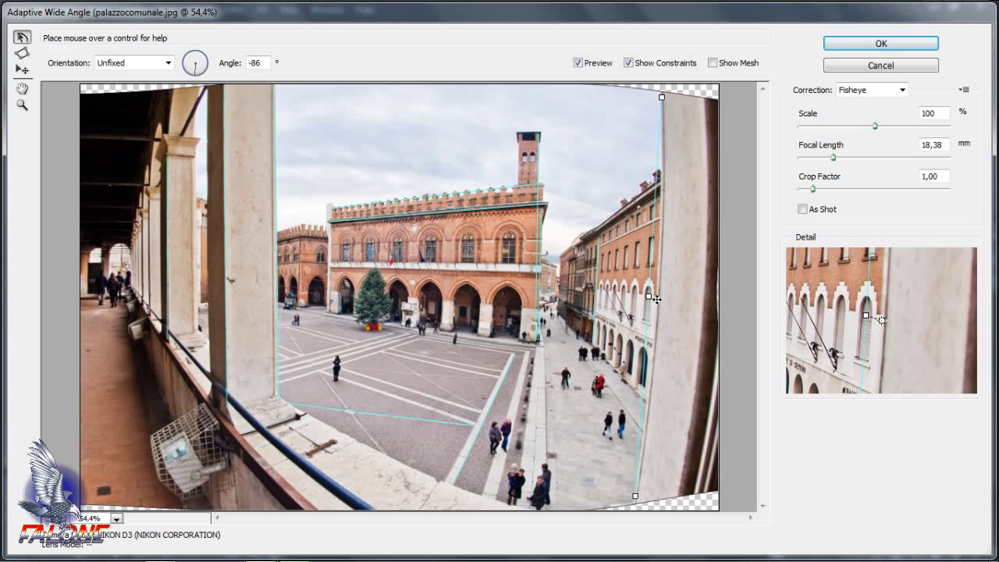
alt+click(644, 375)
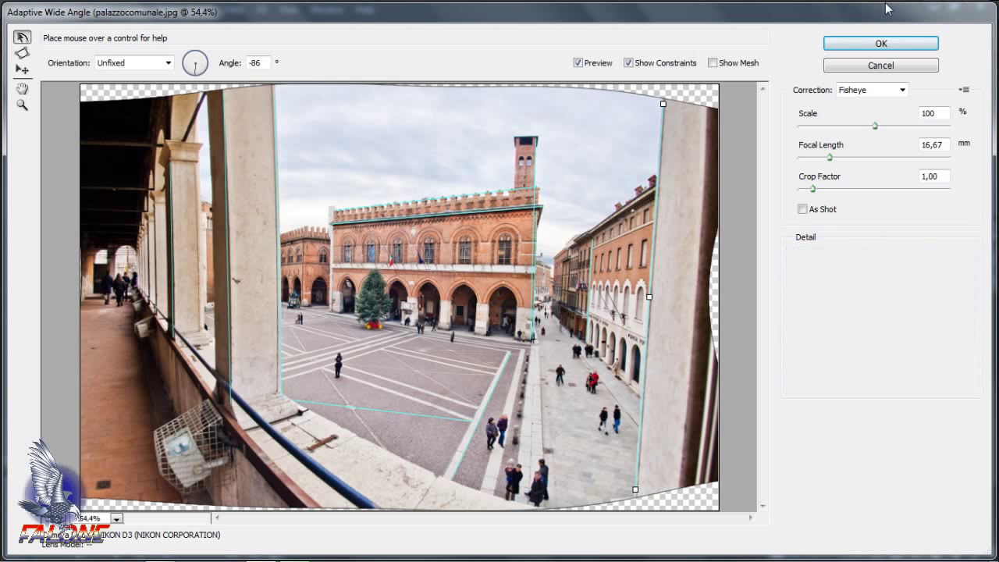
click(883, 45)
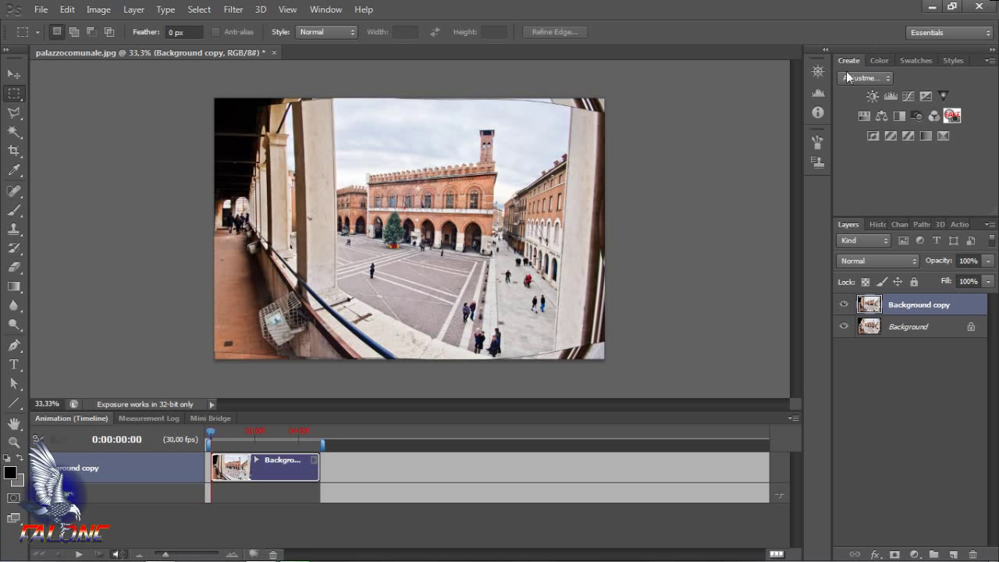
Step: Toggle the Background layer's visibility to compare, leaving it hidden to reveal transparent edges
click(843, 327)
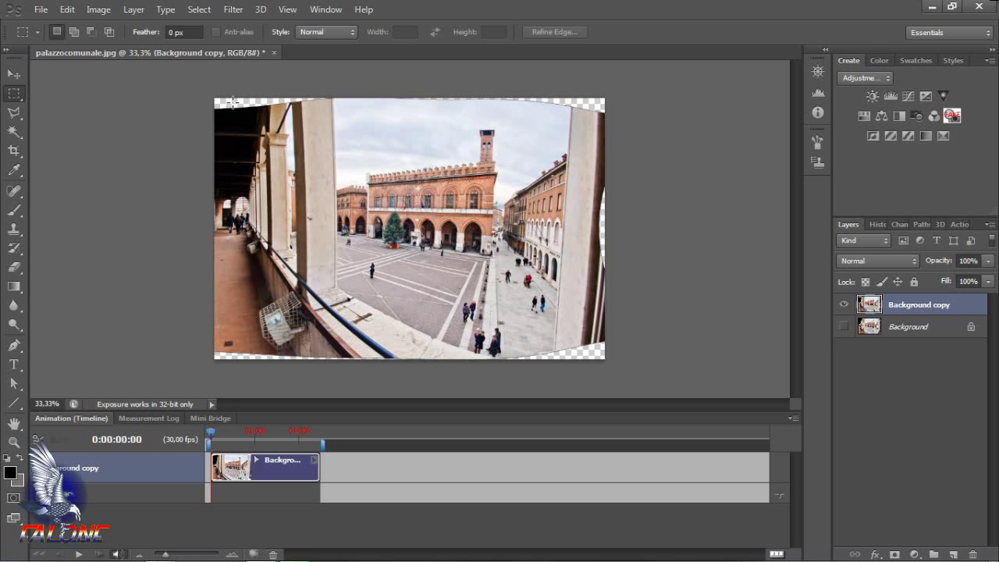
click(842, 326)
click(843, 326)
click(843, 326)
click(843, 326)
Step: Switch Photoshop to the 3D workspace
click(922, 34)
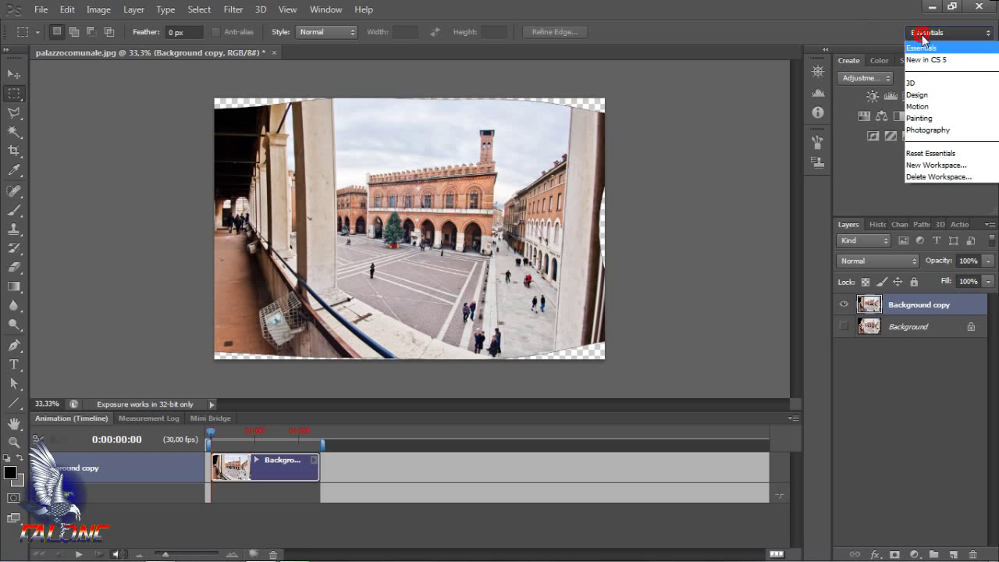
click(872, 28)
click(967, 35)
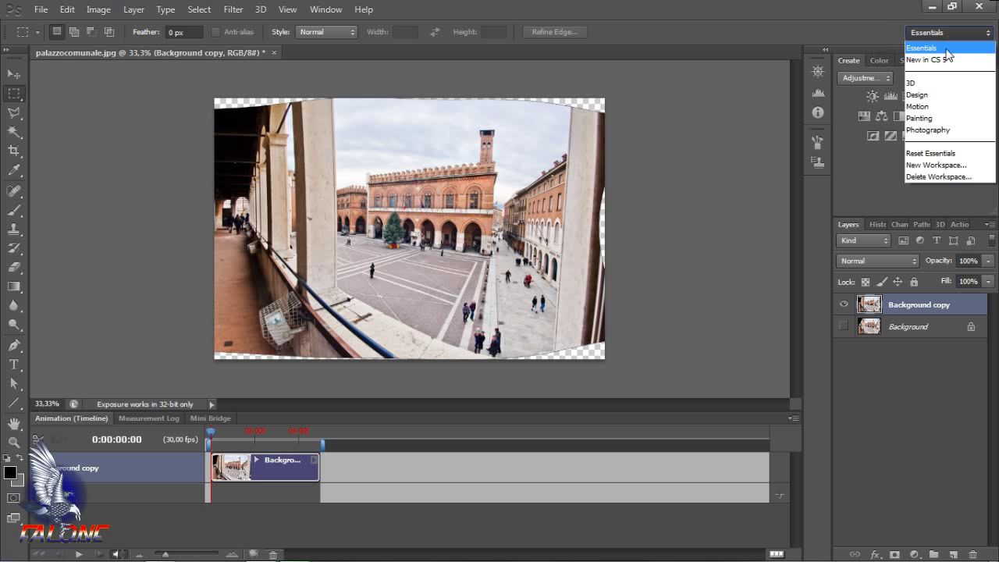
click(933, 84)
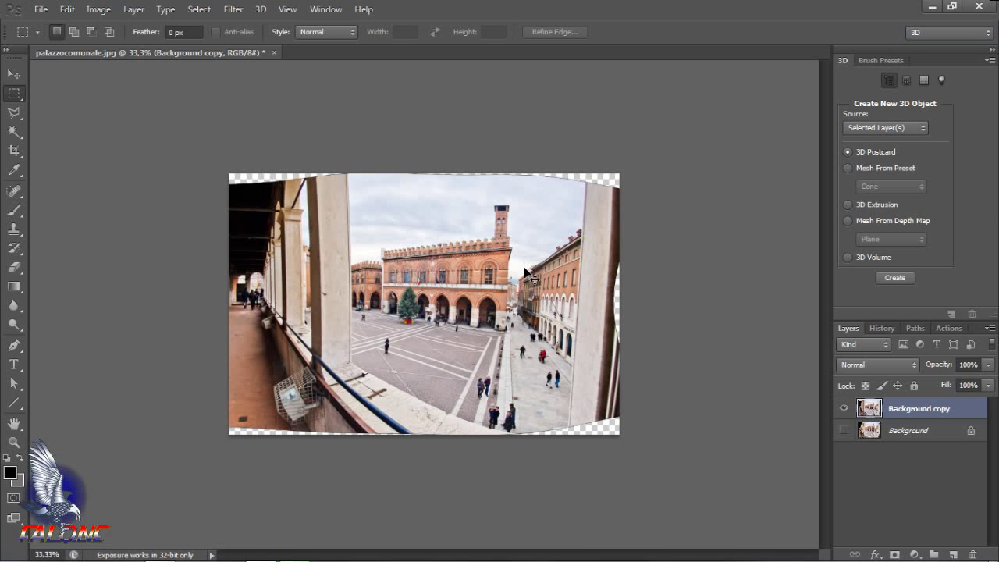
Step: Zoom the view to 50% and pick the Magic Wand tool
key(ctrl+plus)
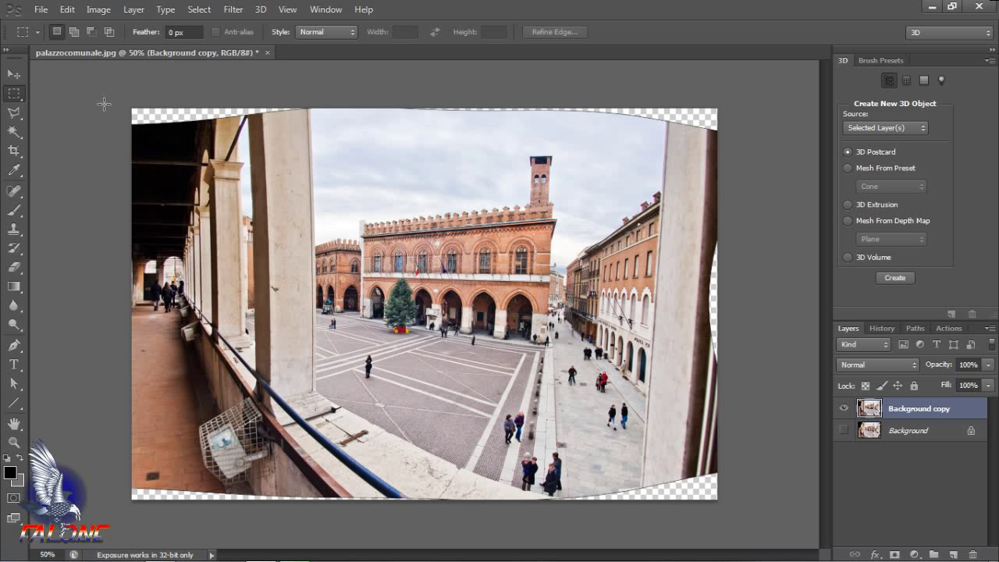
click(14, 132)
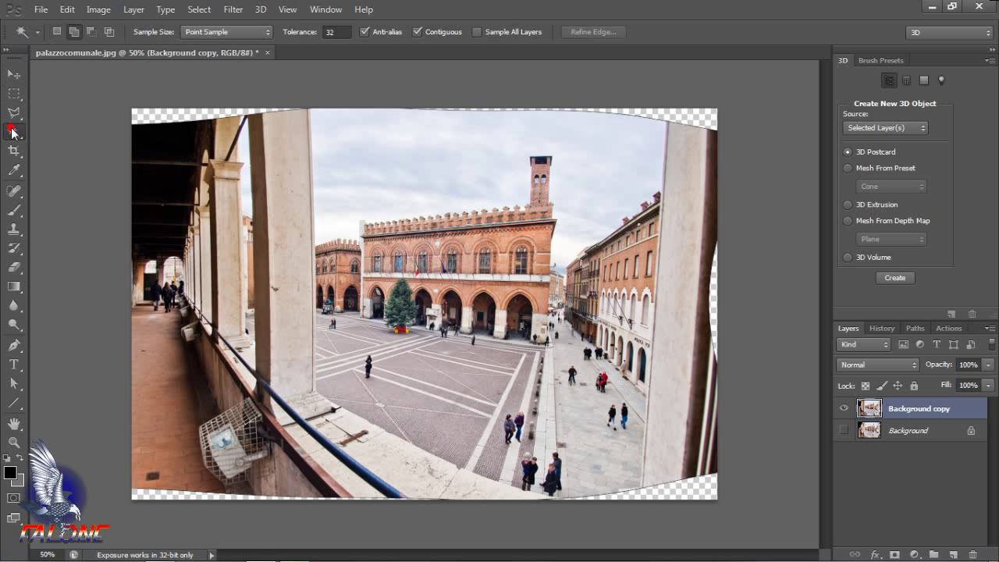
Step: Select the transparent top-left and top-right areas and expand the selection by 3 pixels
click(178, 118)
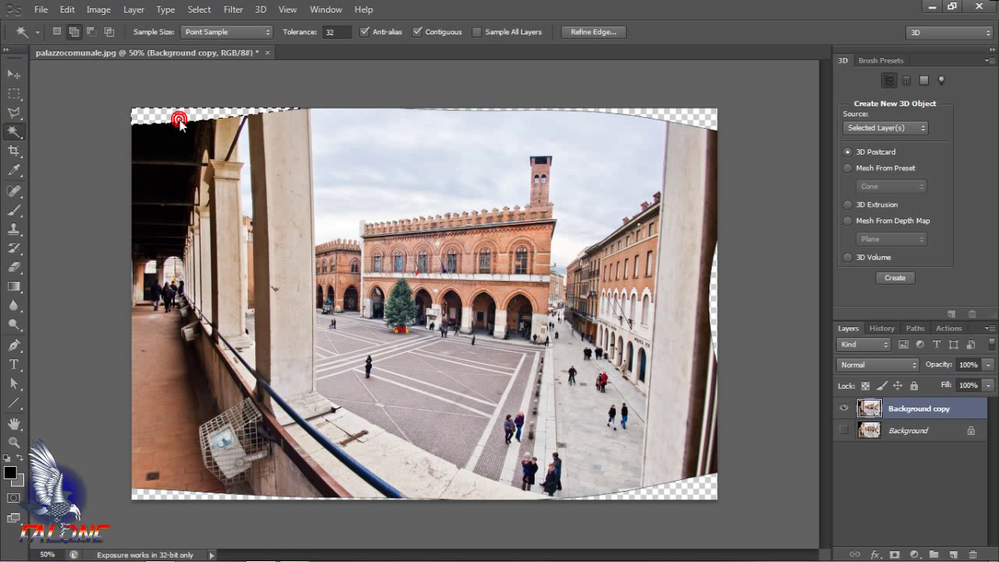
shift+click(696, 118)
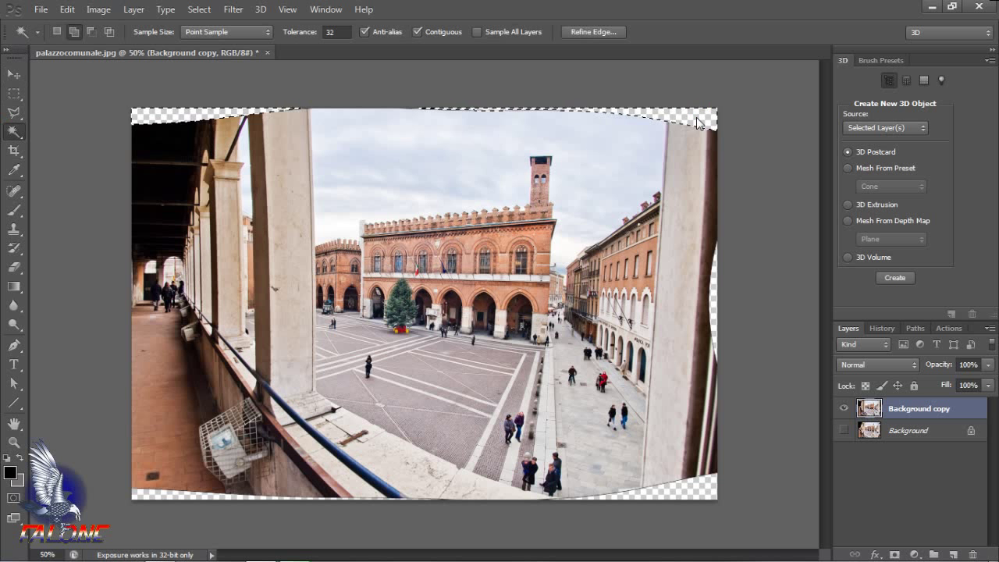
click(207, 11)
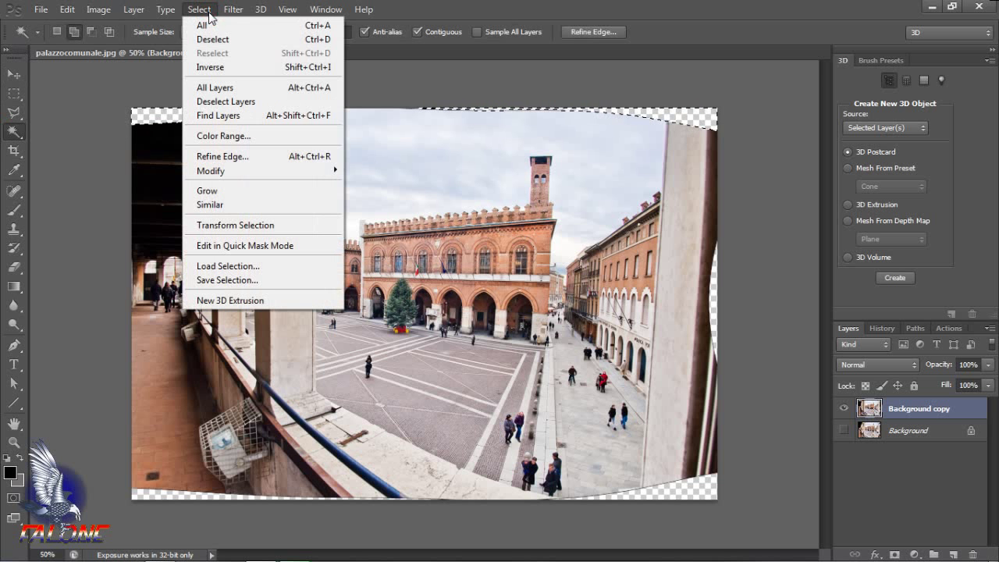
mouse_move(265, 171)
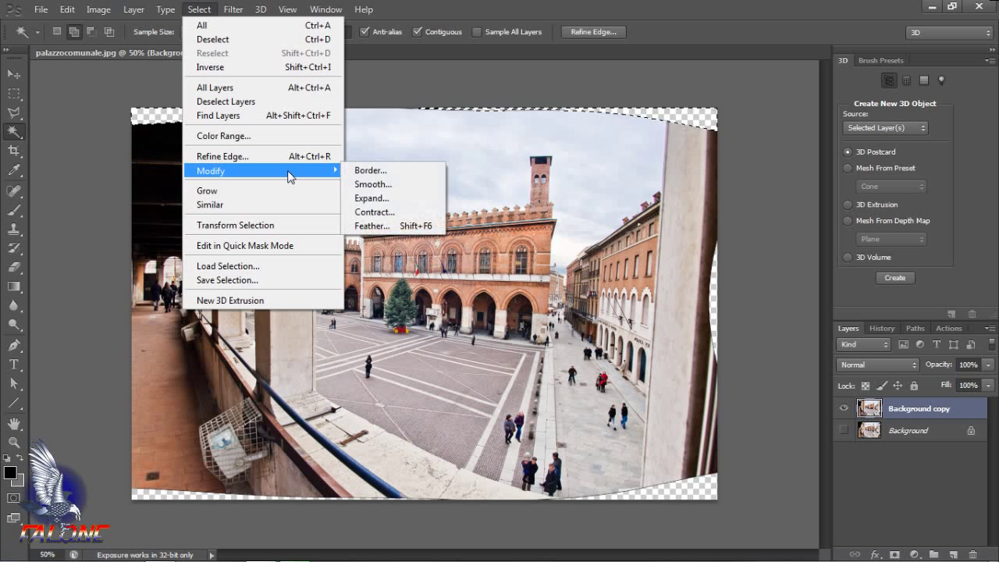
click(385, 198)
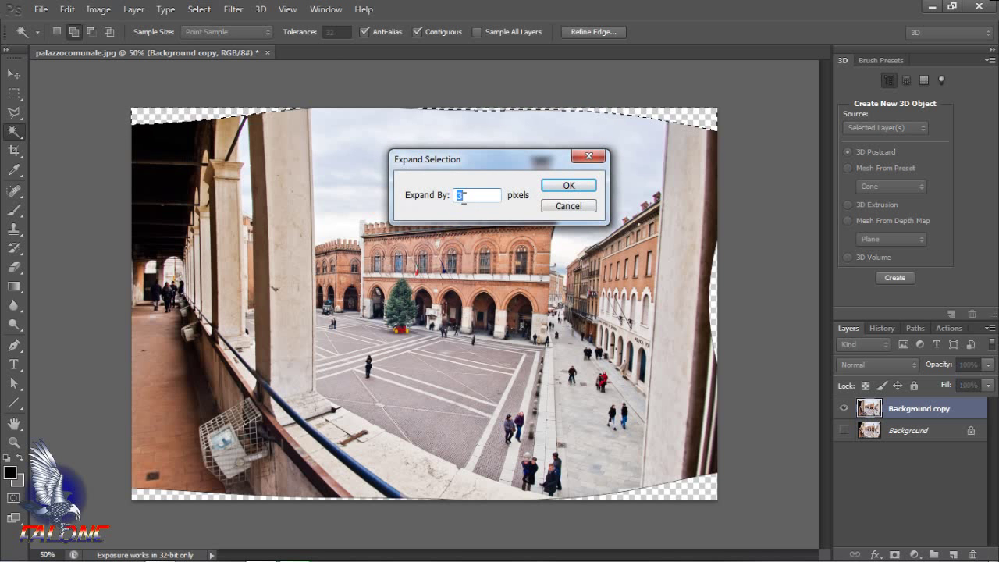
click(568, 185)
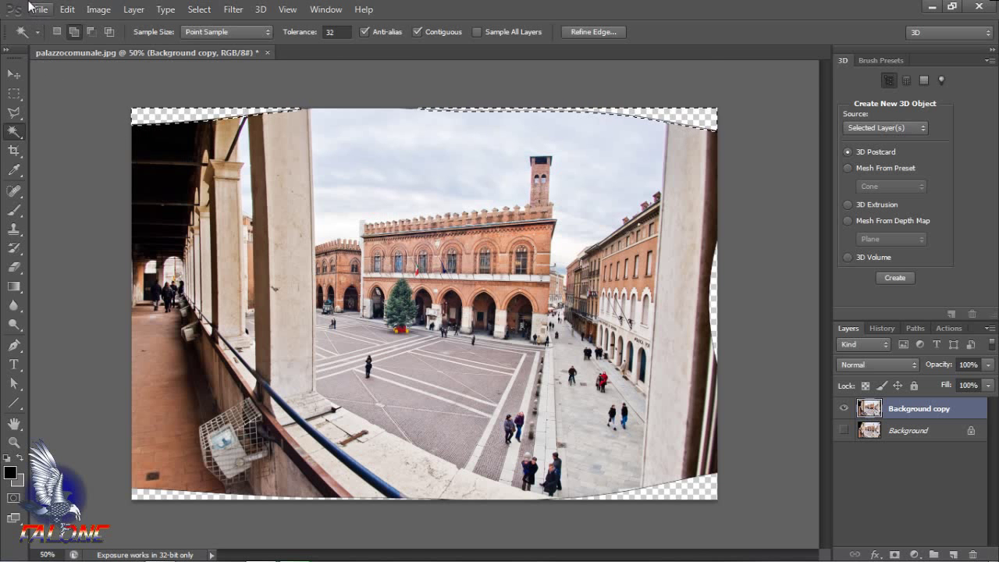
Step: Fill the selected edges using Edit > Fill with Content-Aware
click(67, 10)
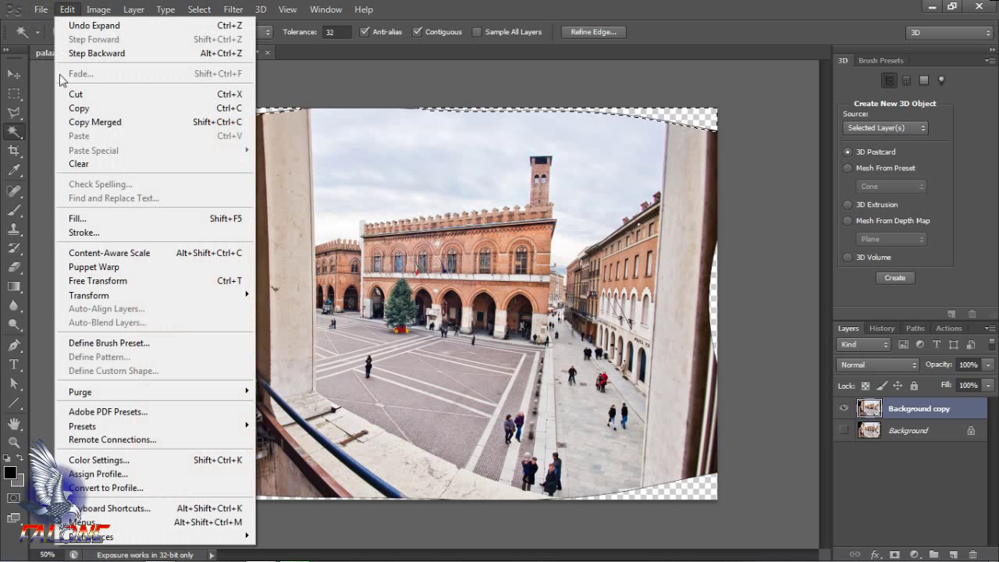
click(85, 219)
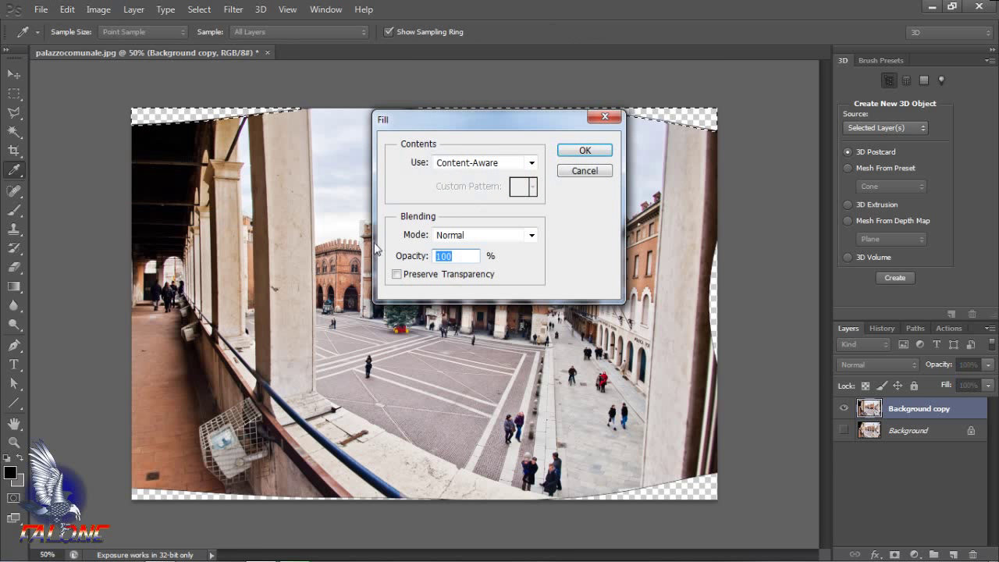
click(588, 154)
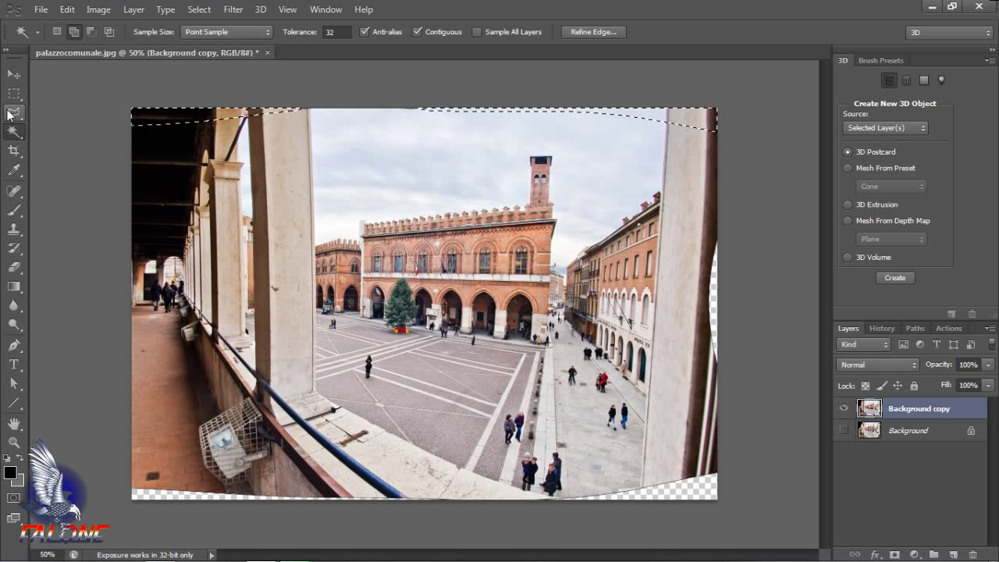
Step: Clear the top-edge selection and Magic Wand-select the bottom-left and bottom-right transparent strips
click(16, 94)
key(ctrl+d)
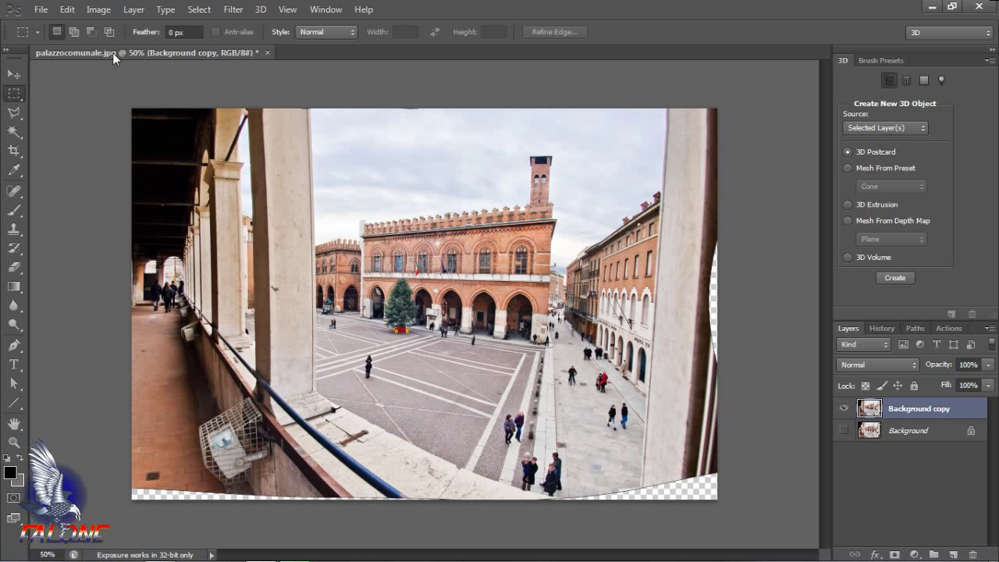
click(17, 131)
click(164, 497)
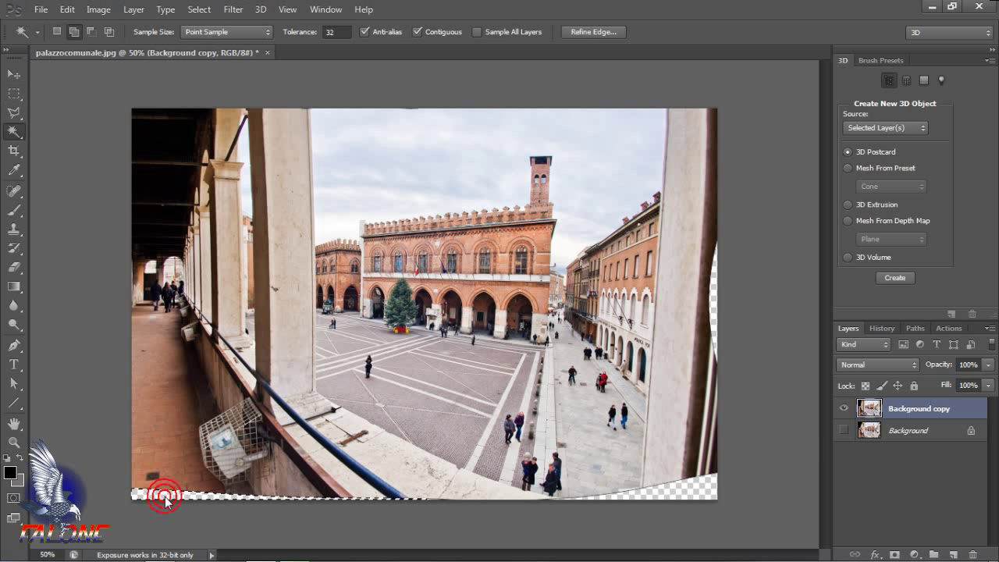
shift+click(686, 490)
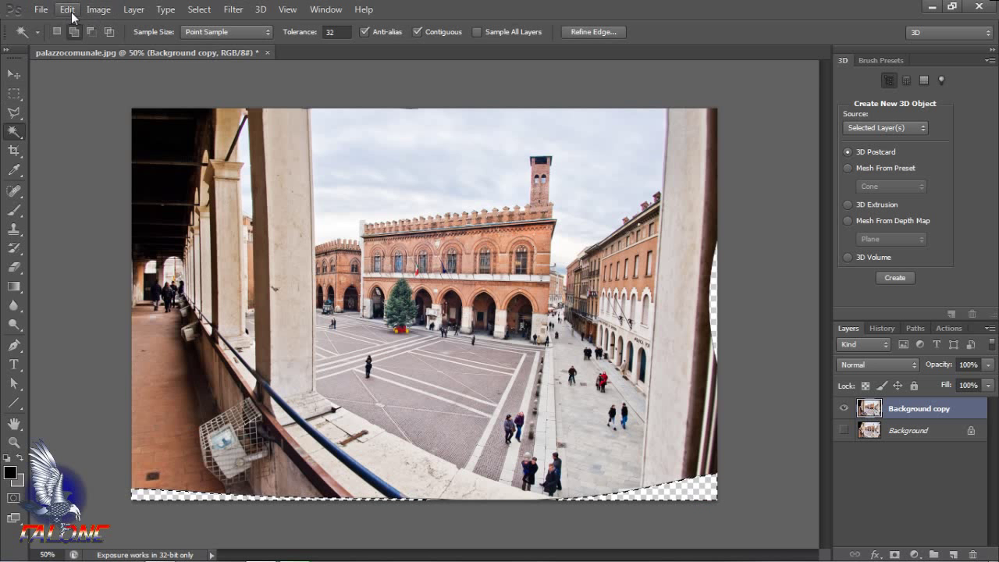
Step: Expand the bottom-strip selection slightly outward with Select > Modify > Expand
click(199, 9)
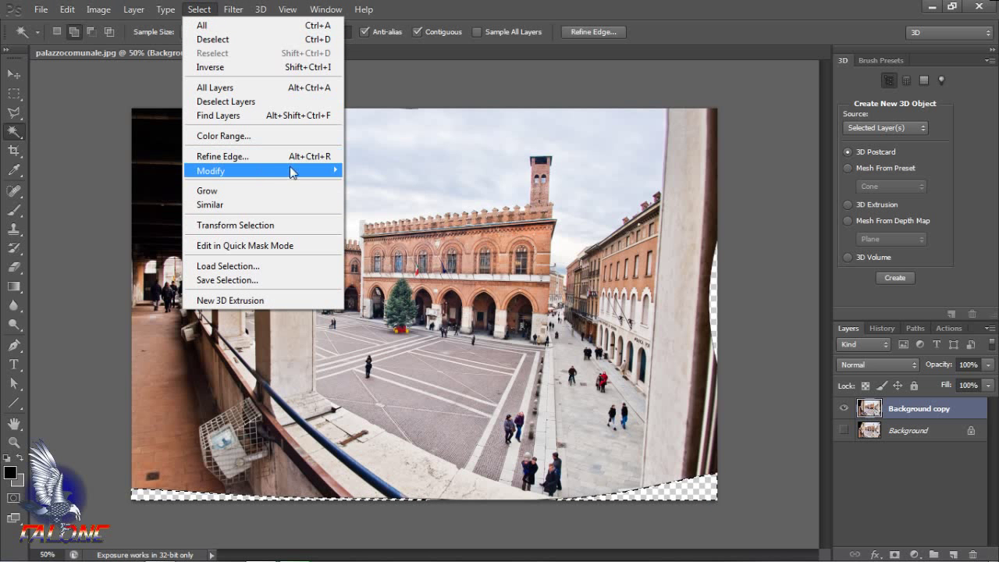
mouse_move(299, 170)
click(393, 199)
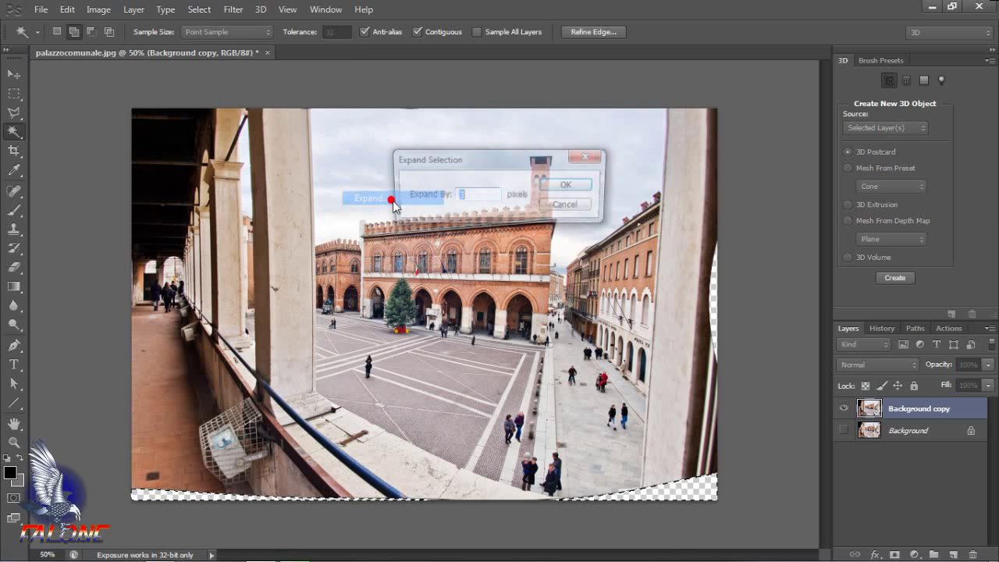
click(565, 185)
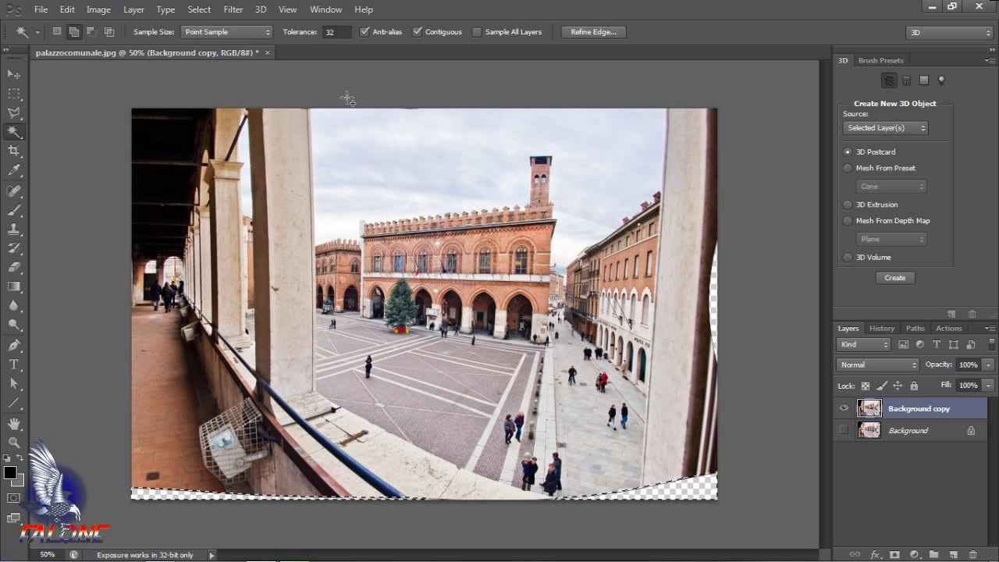
Step: Content-Aware fill the selected bottom strips, then deselect
click(70, 11)
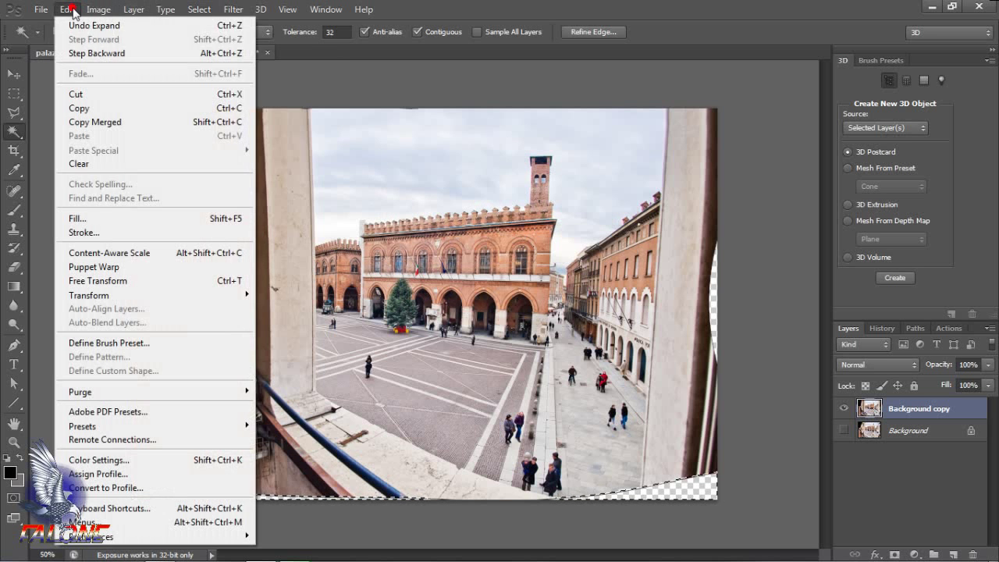
click(102, 219)
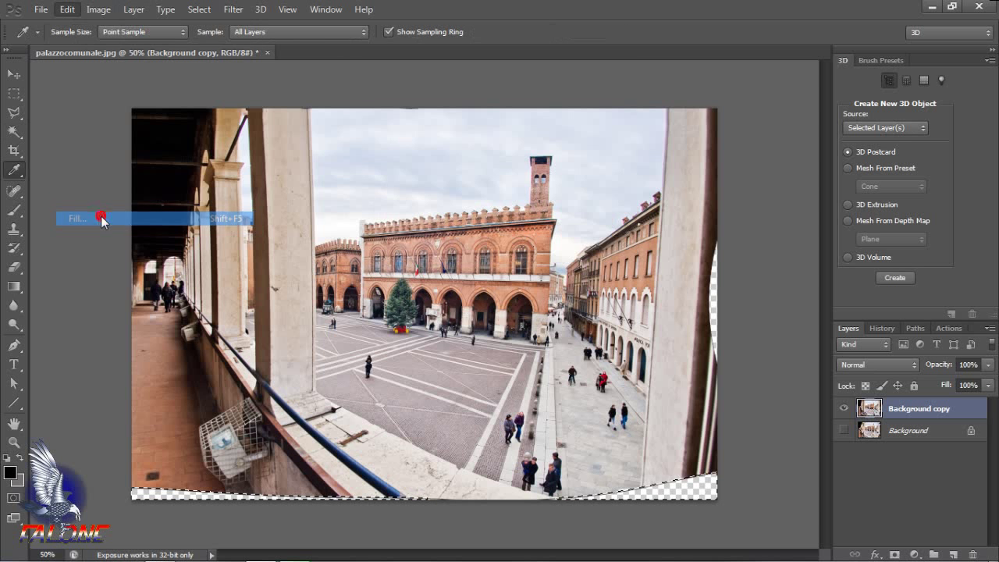
click(587, 151)
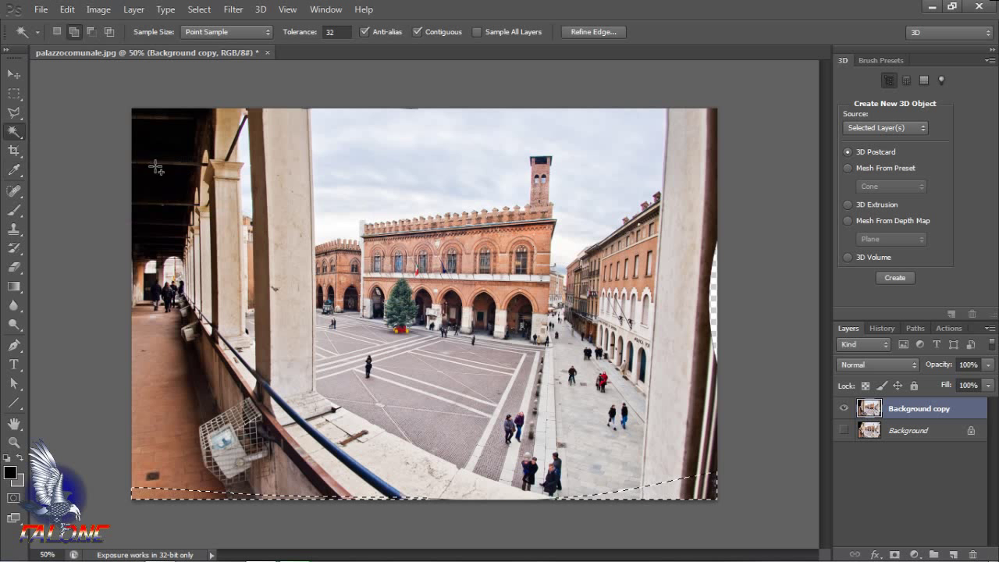
click(15, 94)
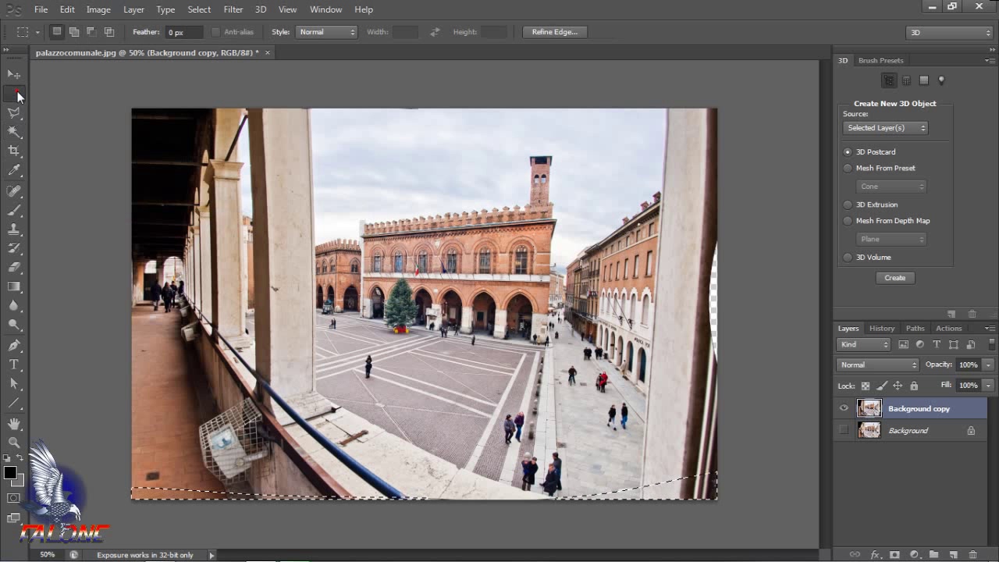
key(ctrl+d)
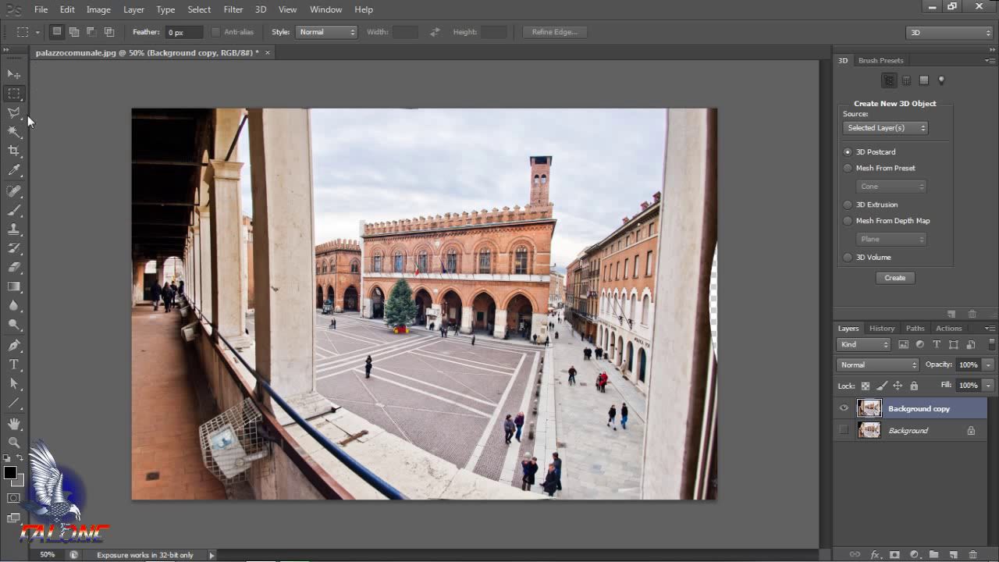
Step: Magic Wand-select the right-edge transparent sliver and expand the selection by 3 pixels
click(19, 132)
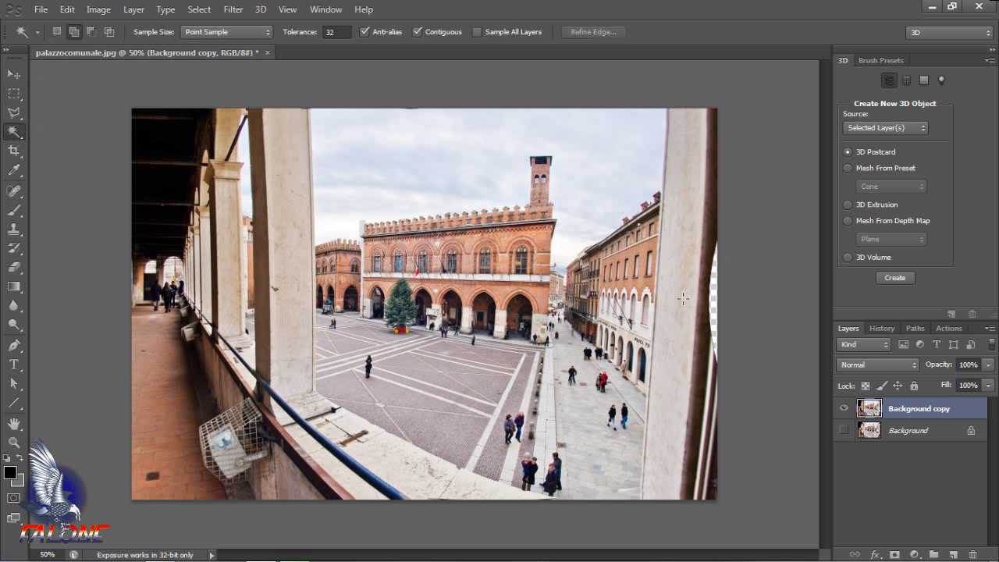
click(713, 308)
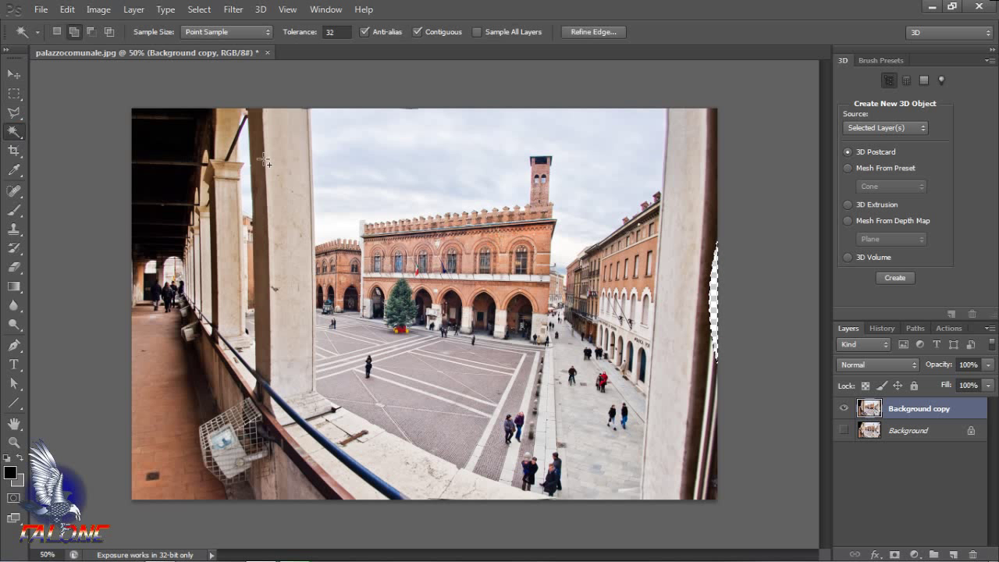
click(199, 9)
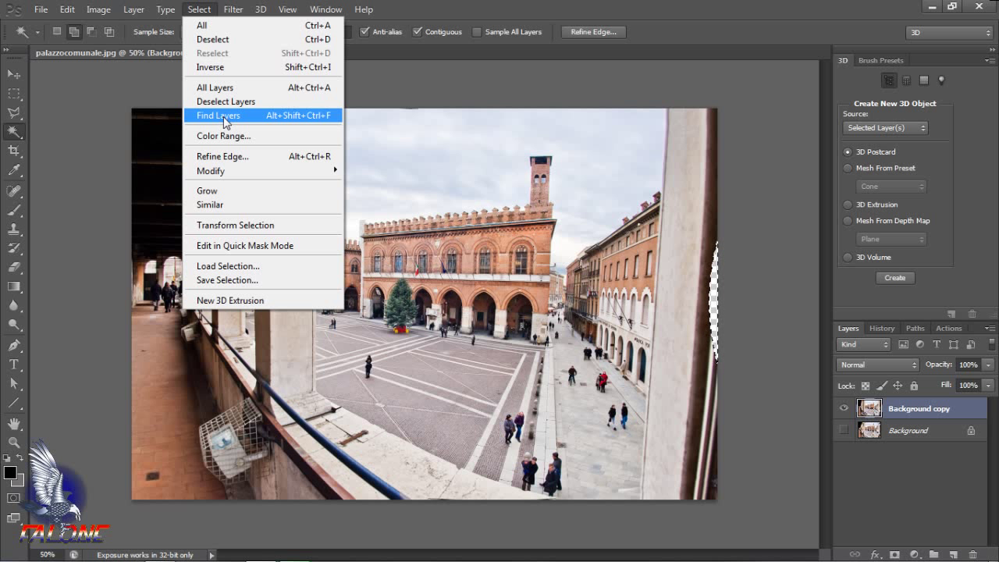
mouse_move(325, 170)
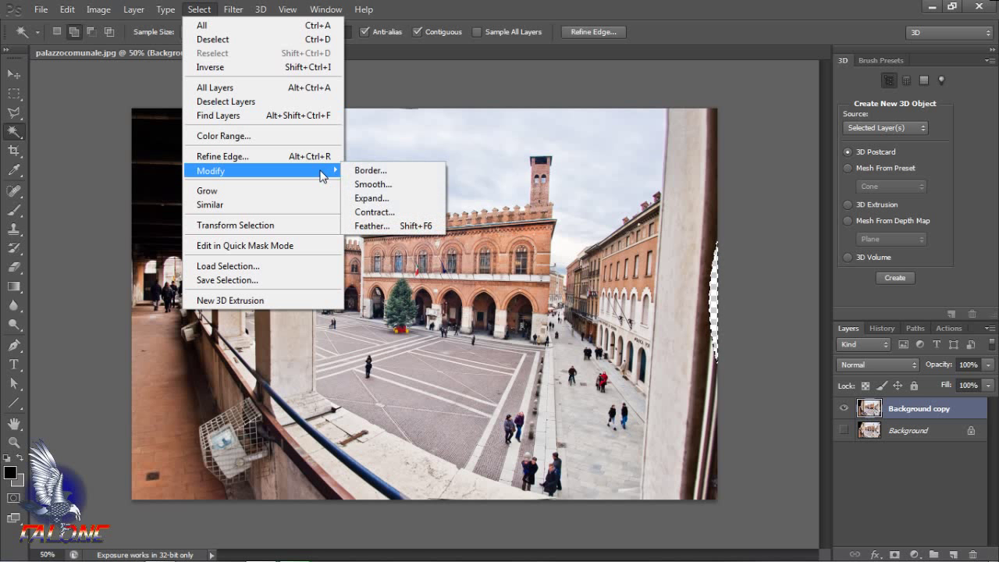
click(372, 199)
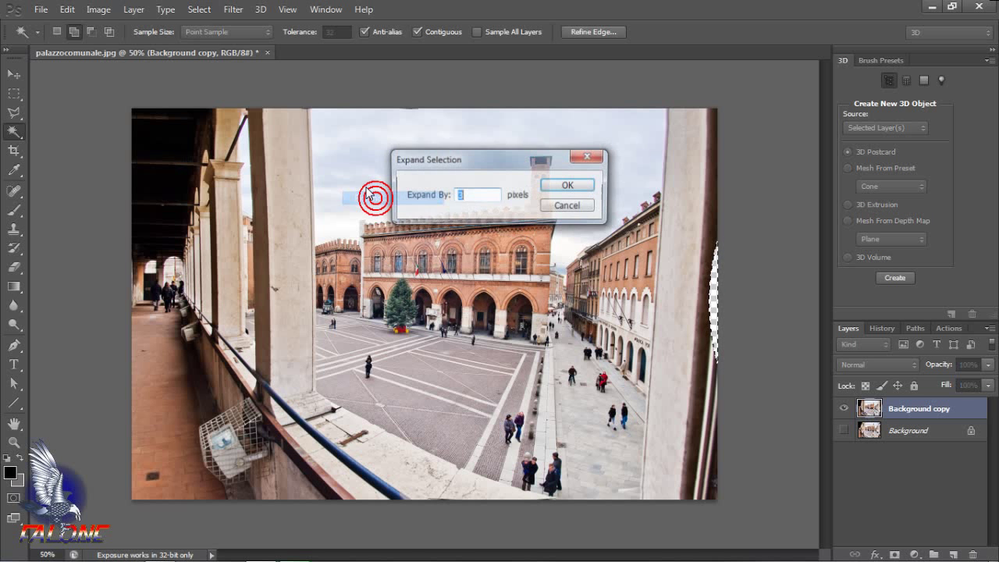
text(3)
click(578, 195)
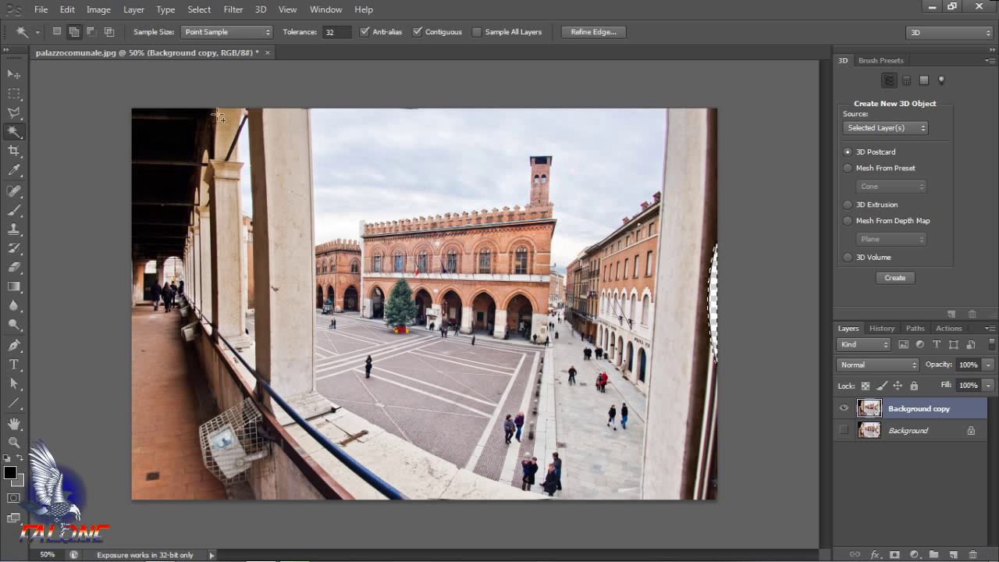
Step: Content-Aware fill the expanded right-edge selection, then deselect
click(72, 11)
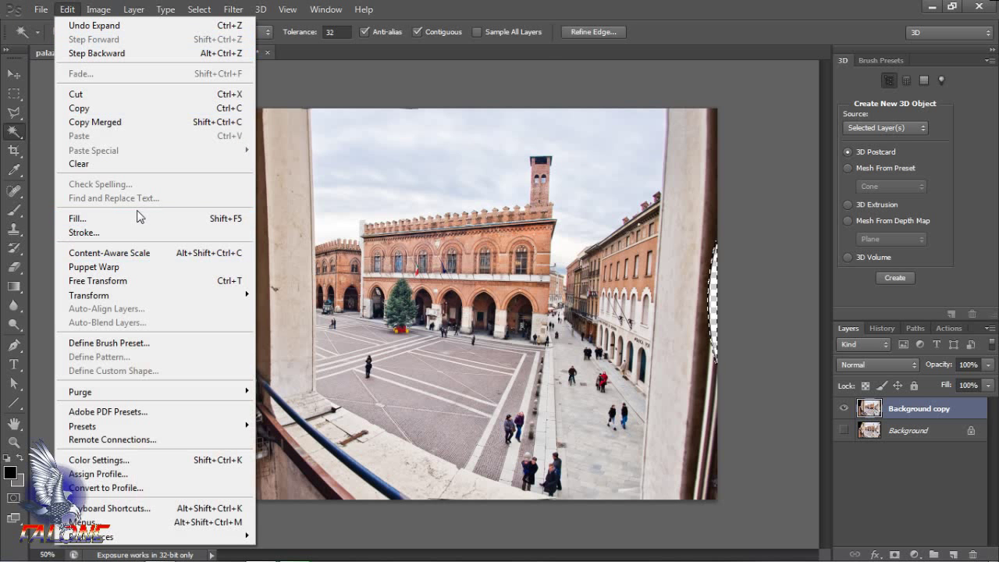
click(141, 218)
click(585, 151)
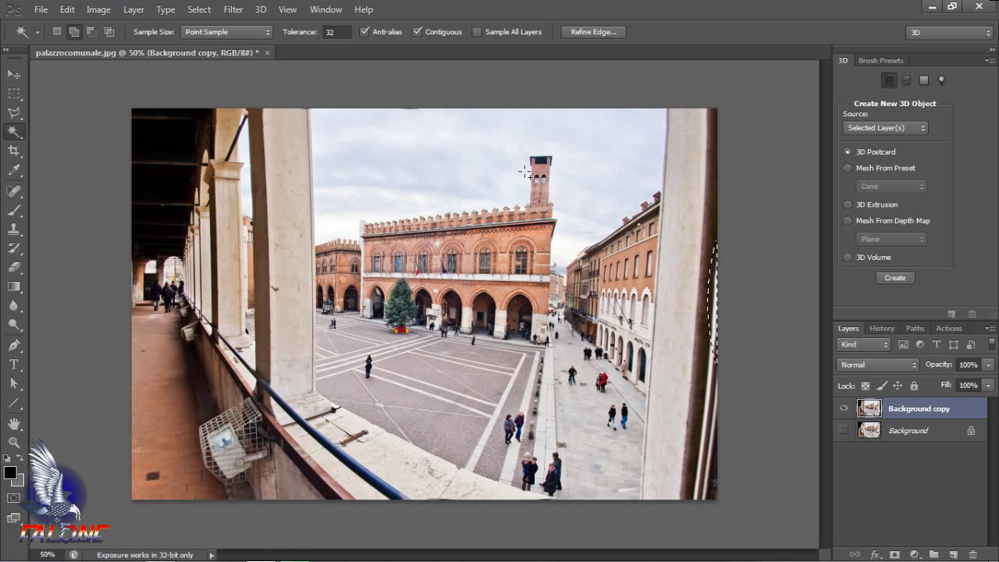
click(19, 93)
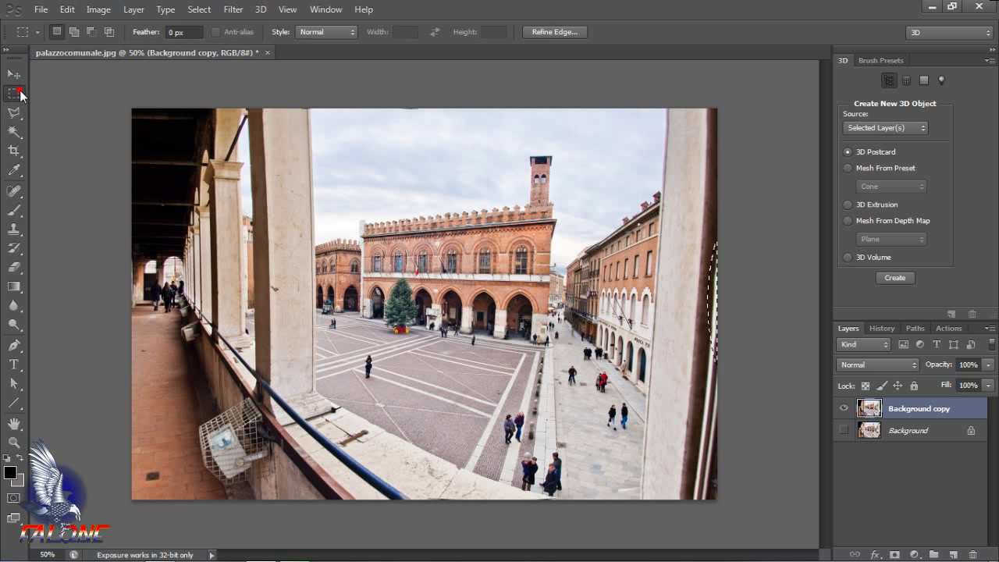
click(52, 107)
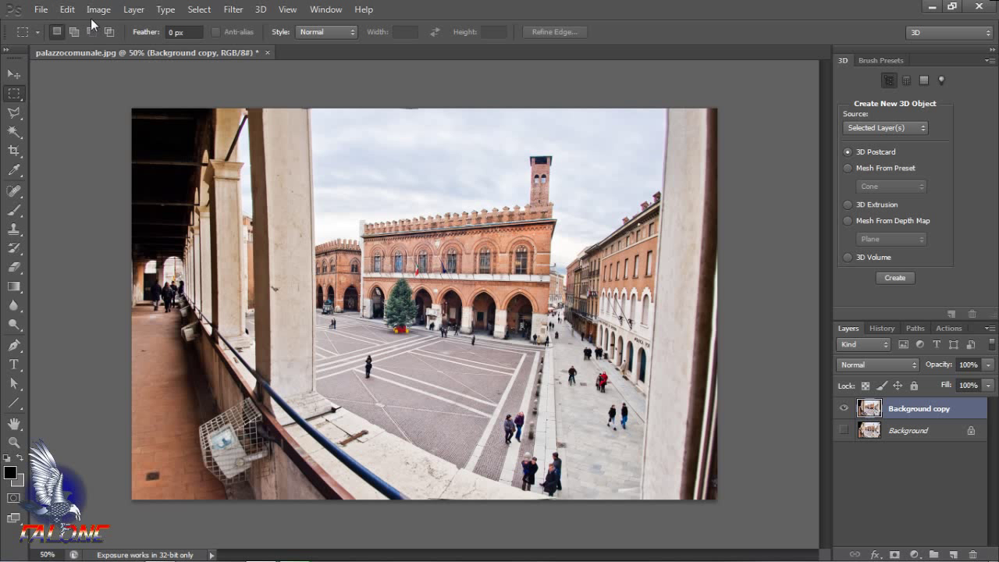
Step: Apply a Perspective transform, dragging the bottom corner outward to widen the photo's base
click(68, 10)
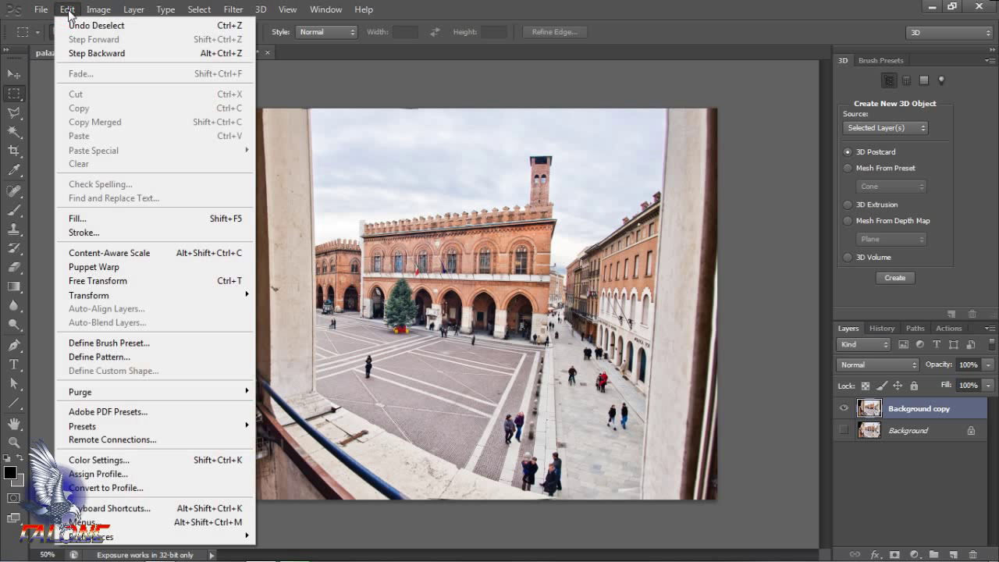
mouse_move(240, 299)
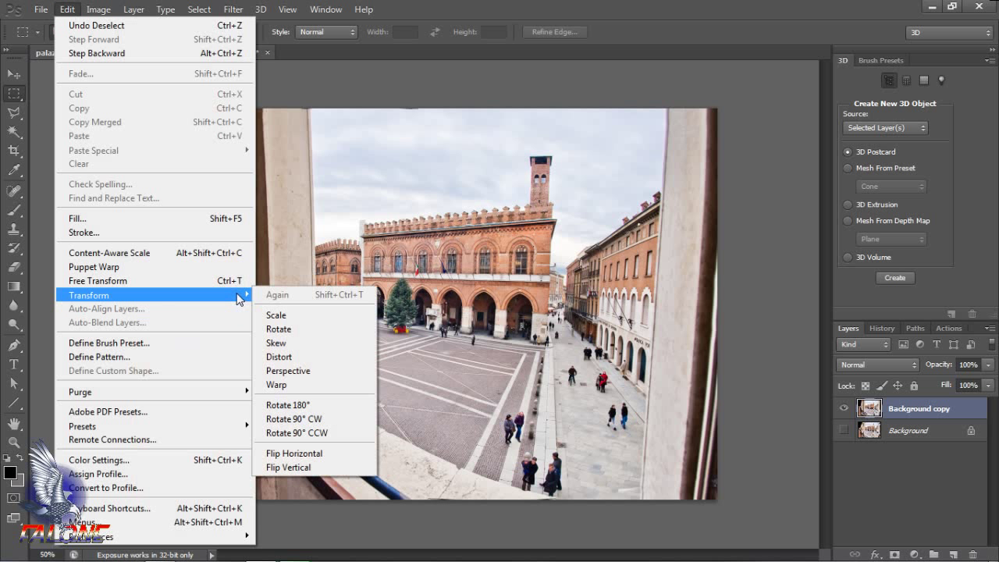
click(336, 374)
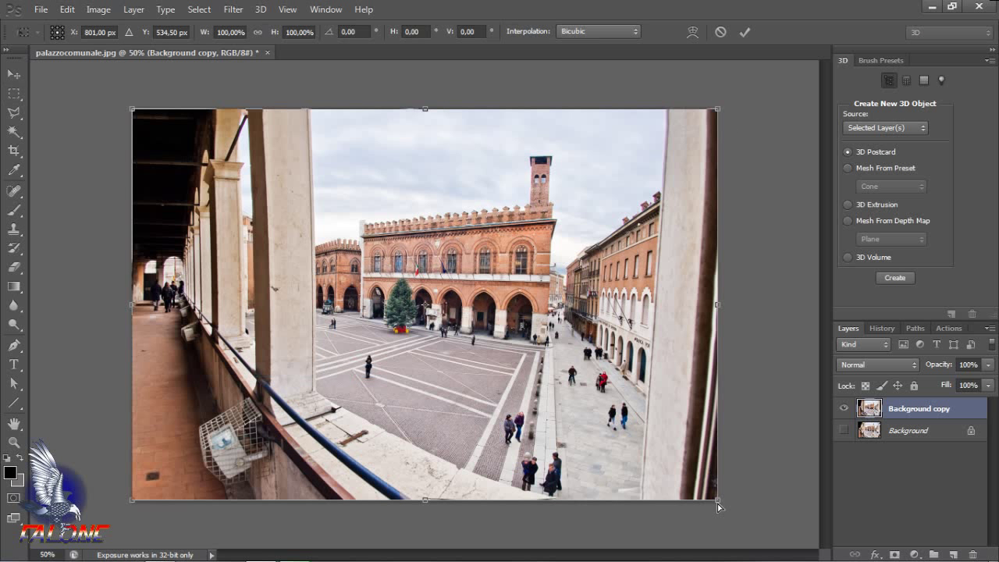
drag(722, 504, 752, 503)
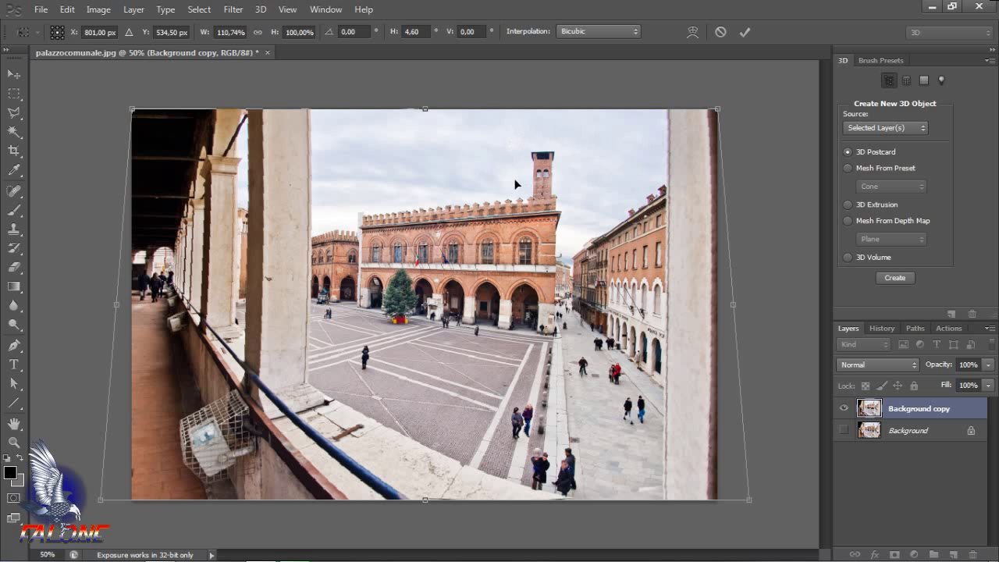
Step: Scale the photo slightly taller from its top handle and commit the transform
click(67, 9)
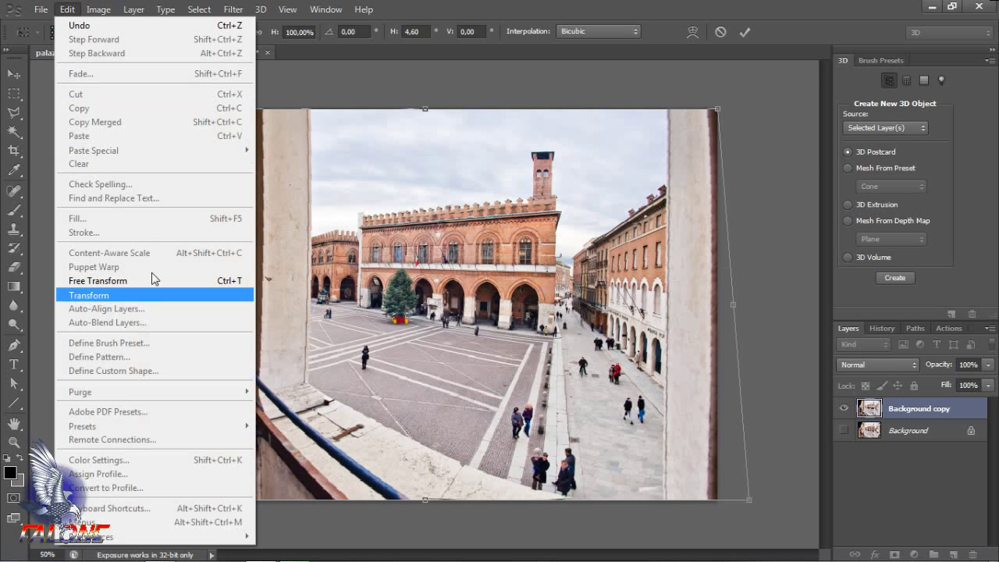
mouse_move(238, 301)
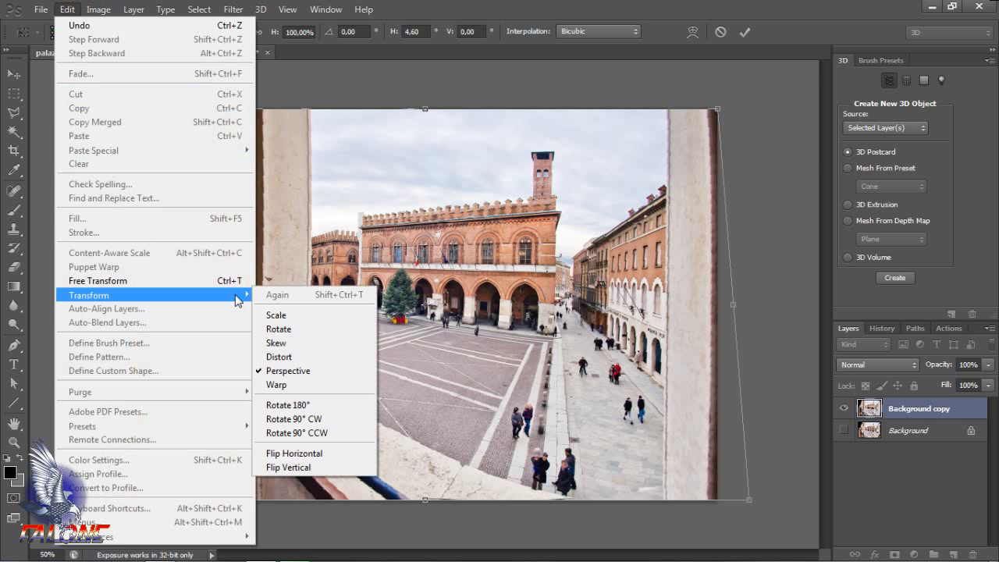
click(296, 321)
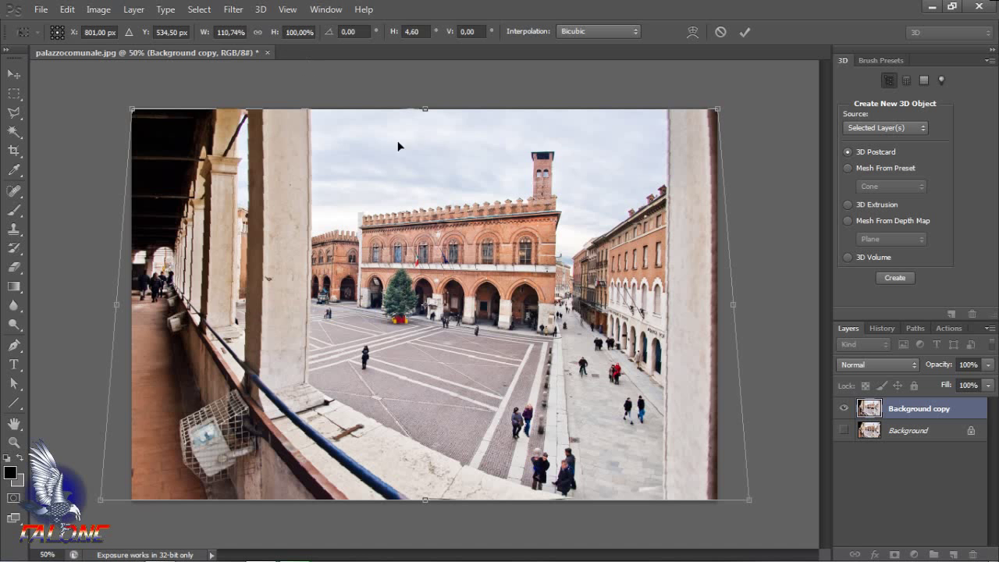
drag(426, 108, 428, 96)
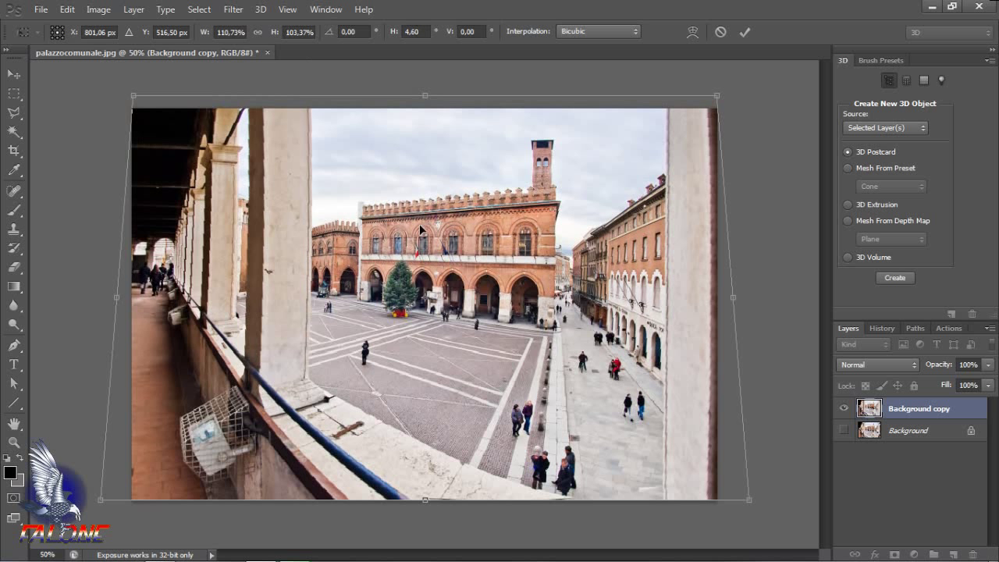
key(Return)
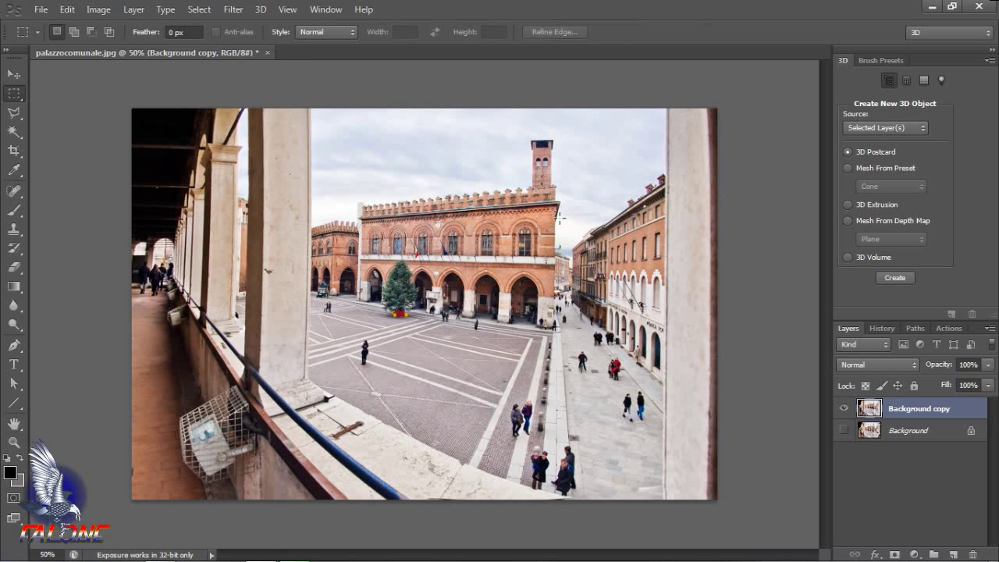
Step: Show the original Background layer and toggle Background copy's visibility to compare original and corrected photos
click(845, 431)
click(843, 408)
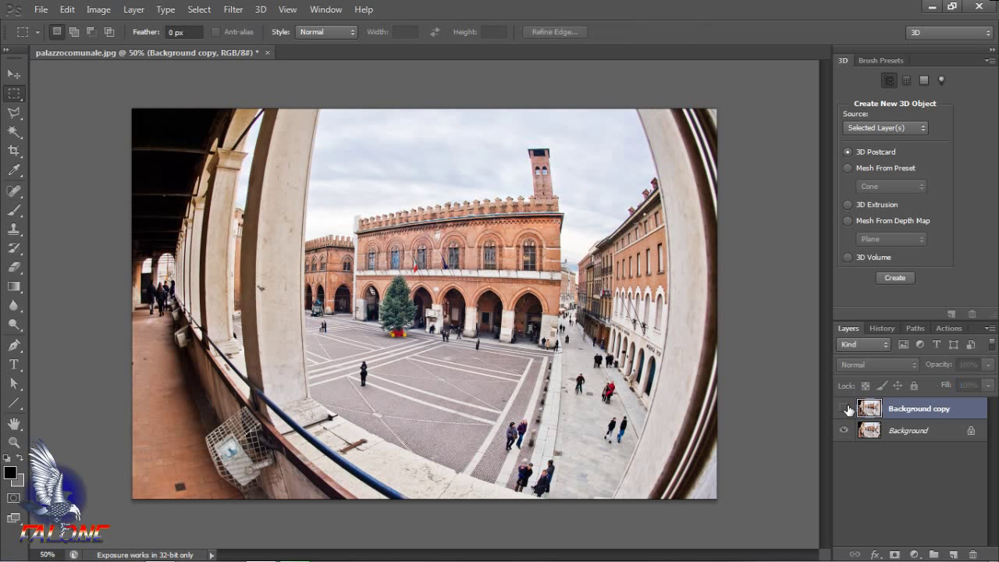
click(844, 408)
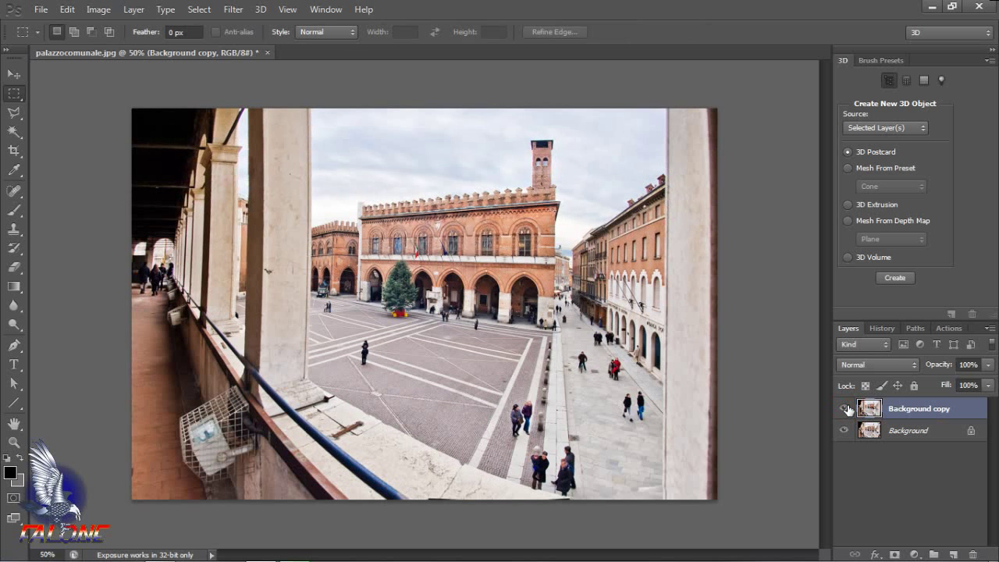
click(845, 408)
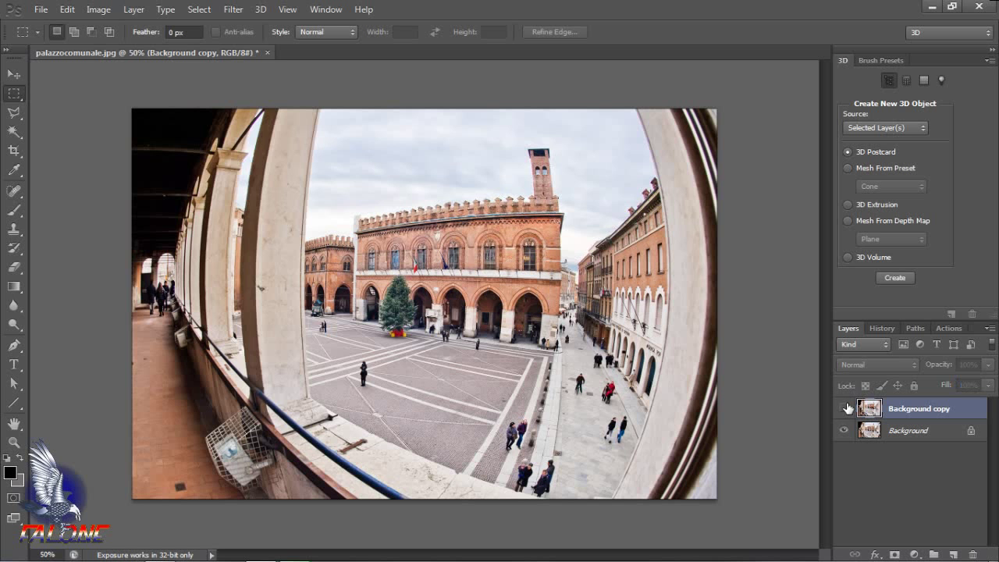
click(844, 410)
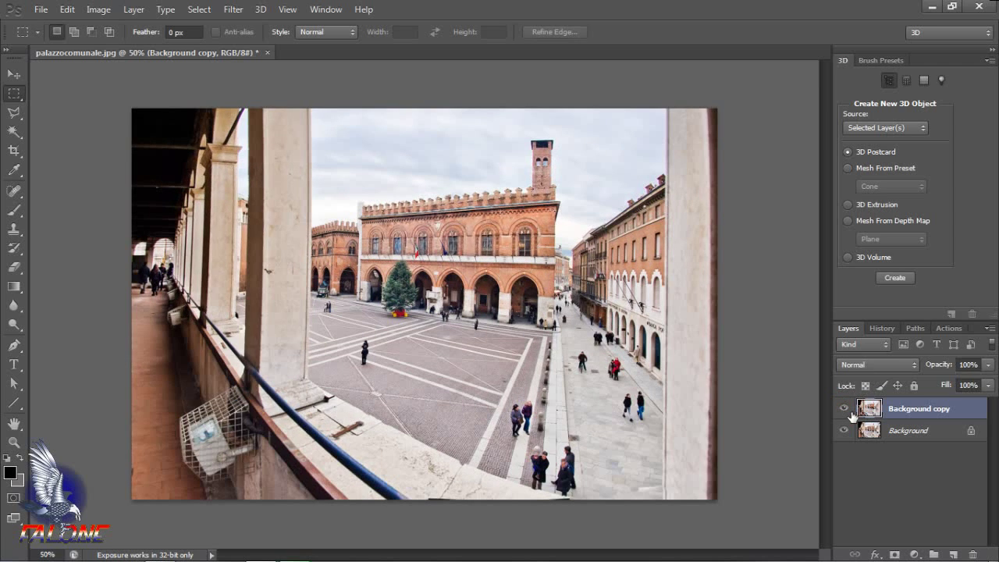